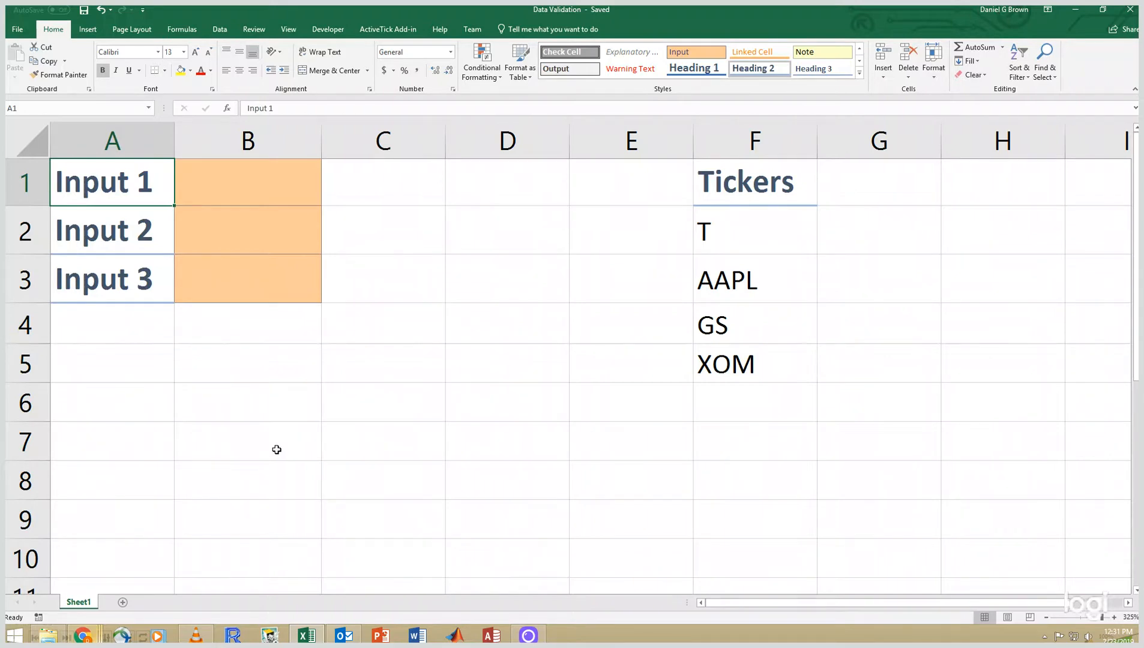
Apply data validation to cell B1 allowing only whole numbers between 0 and 20.
key("Right")
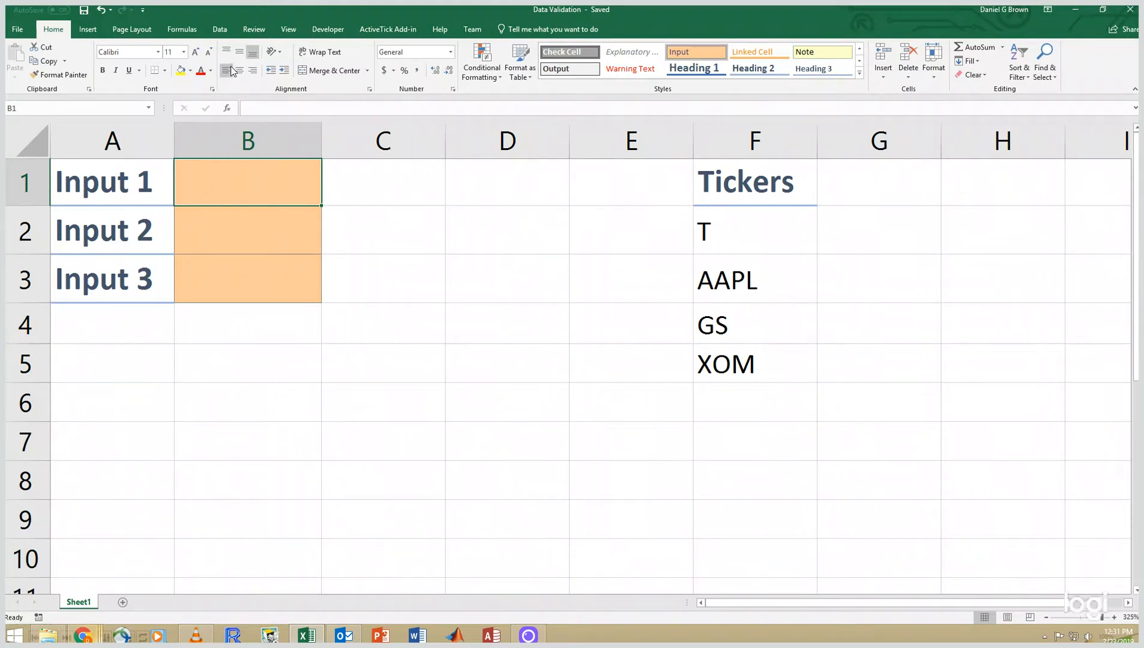
left_click(220, 30)
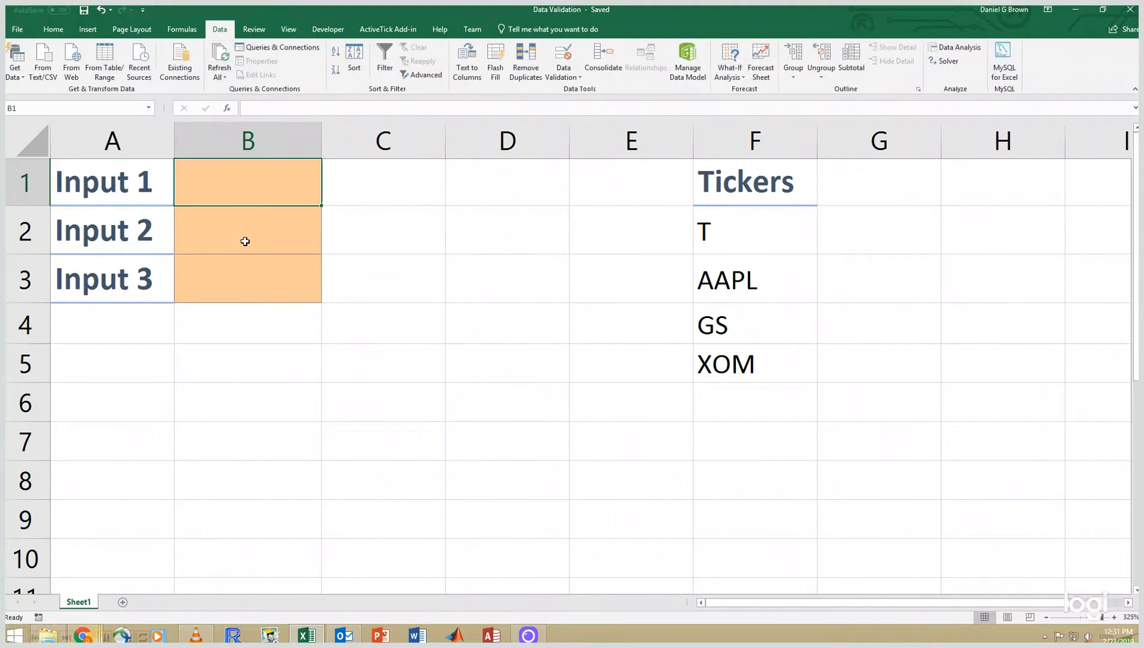
left_click(574, 76)
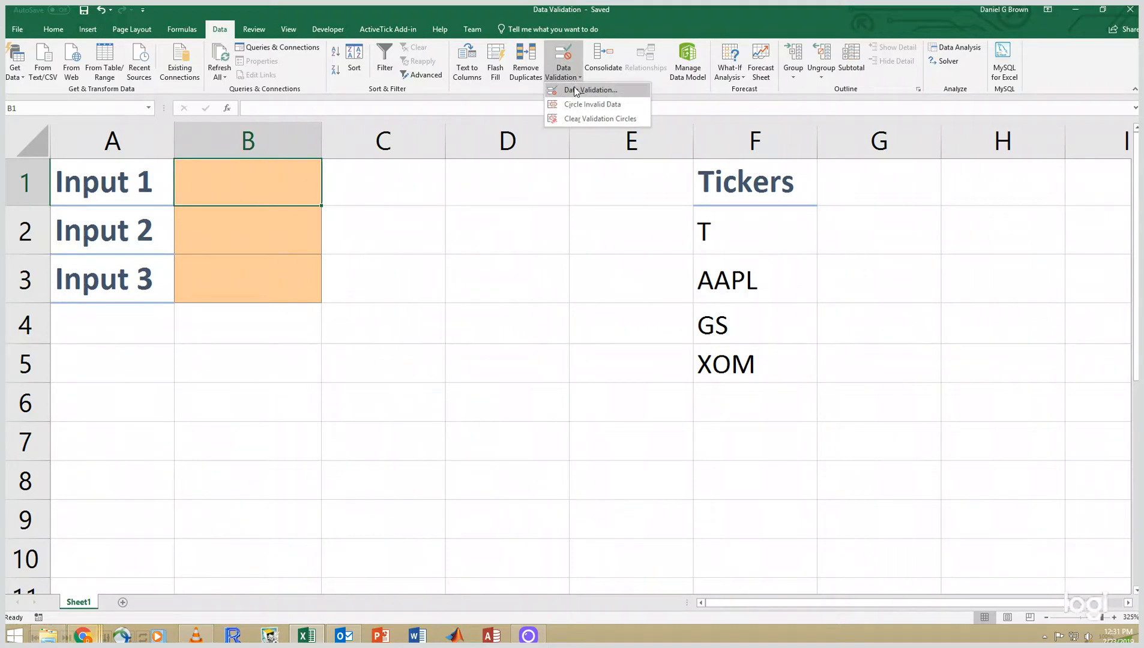
left_click(575, 89)
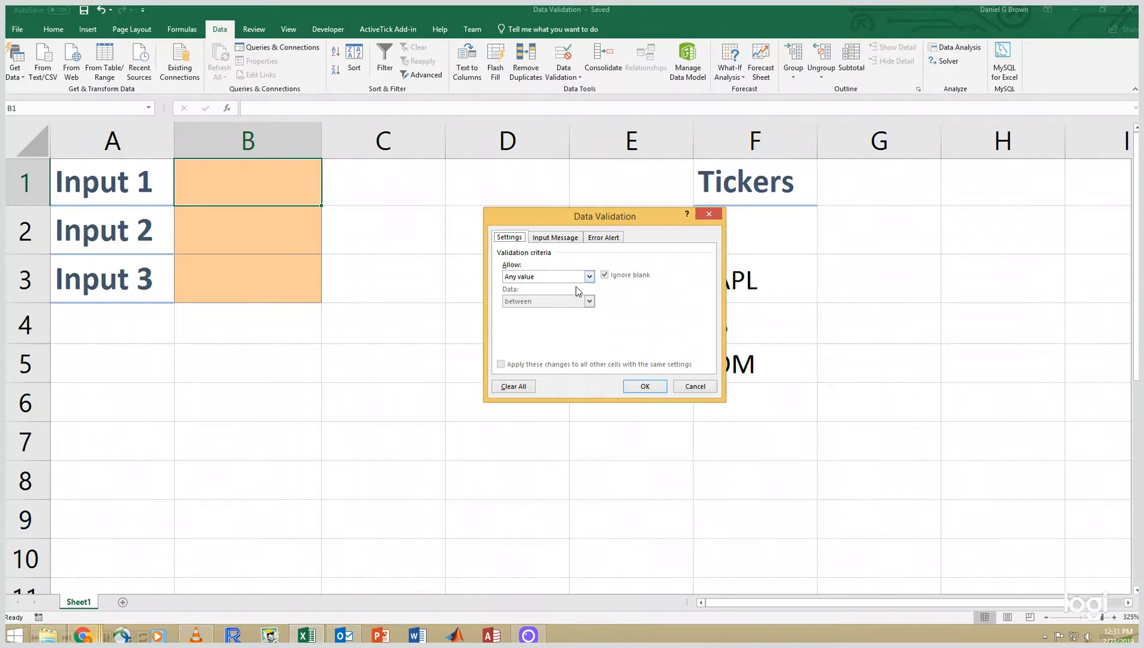
left_click(591, 278)
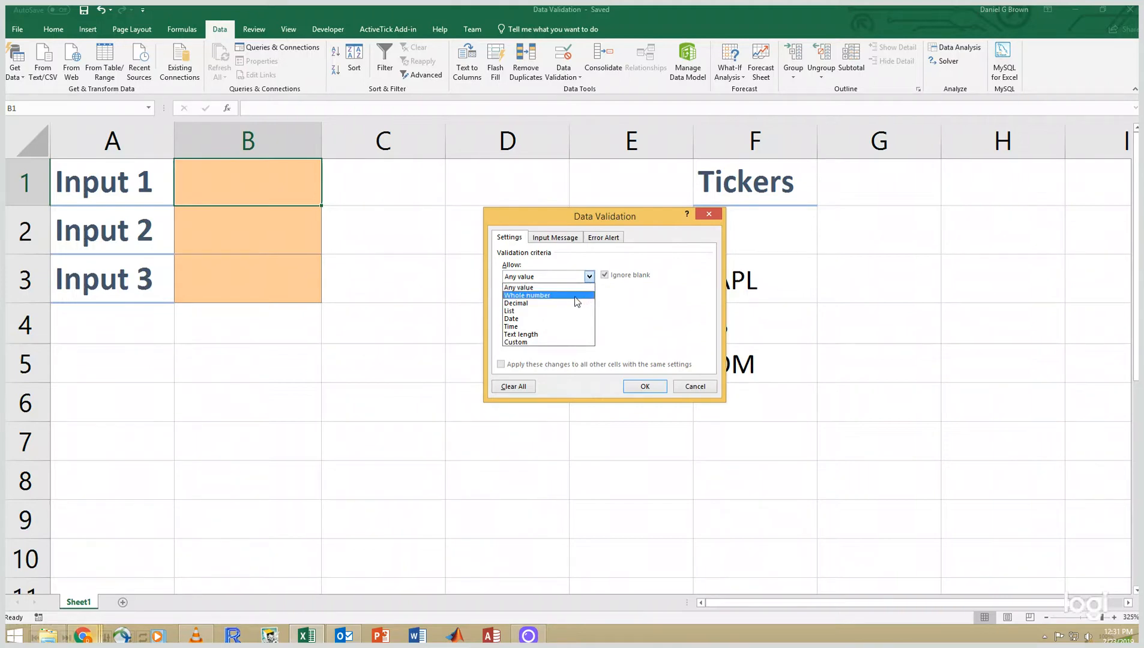
left_click(574, 296)
left_click(588, 326)
type("0")
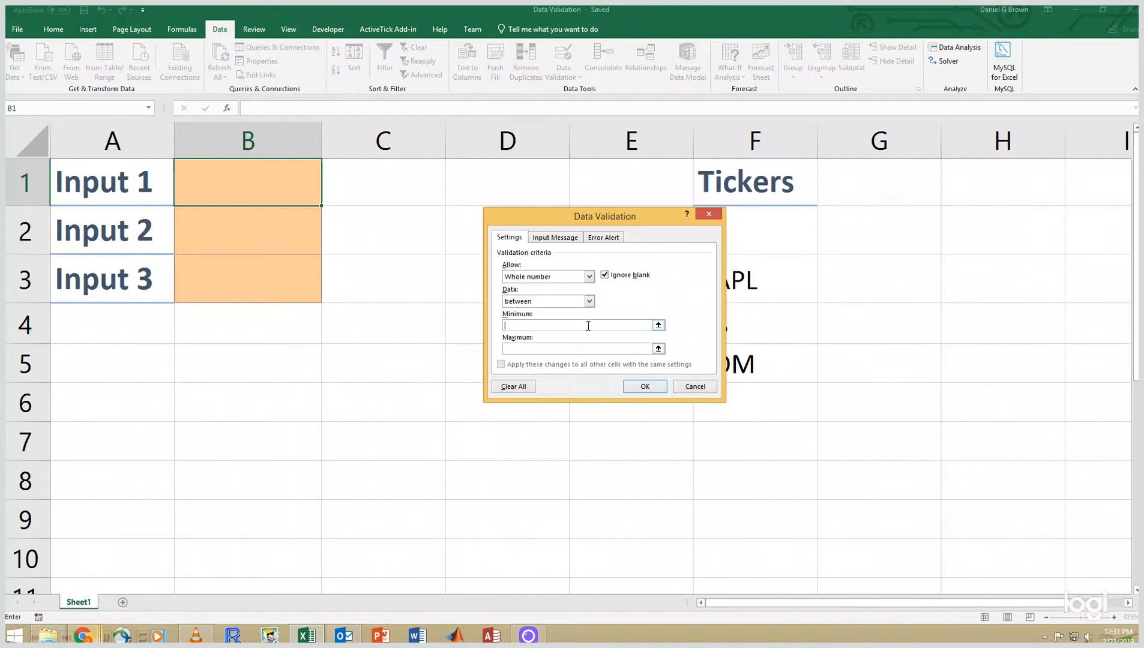
left_click(590, 349)
type("20")
left_click(643, 387)
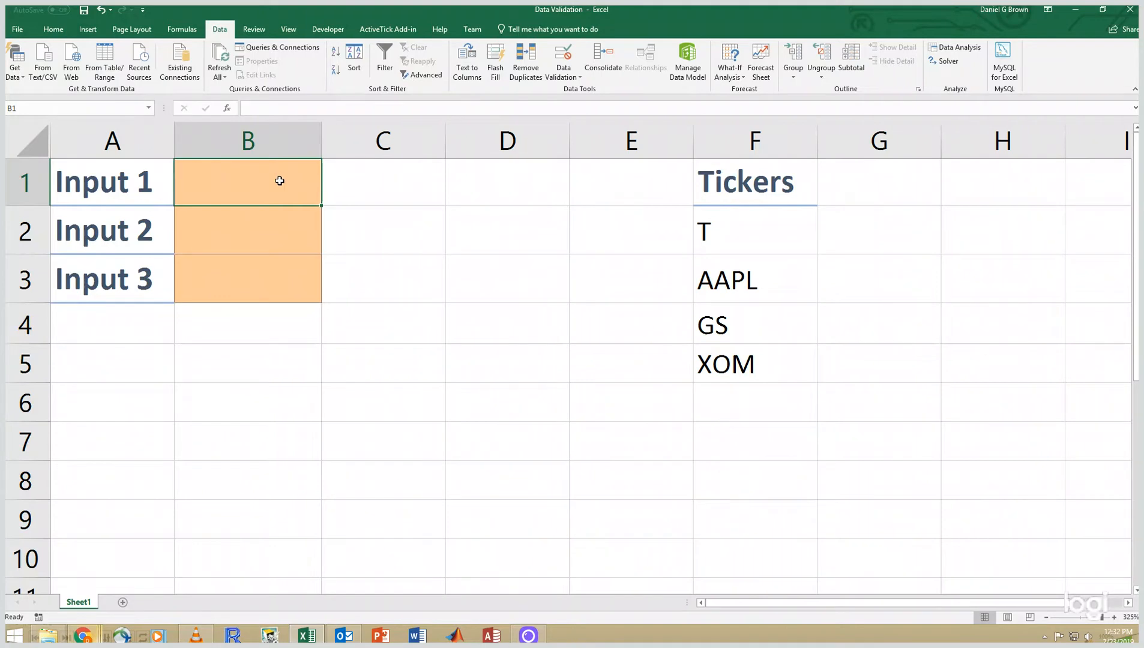
Test the validation on cell B1 with the in-range value 15.
type("-")
key("BackSpace")
type("15")
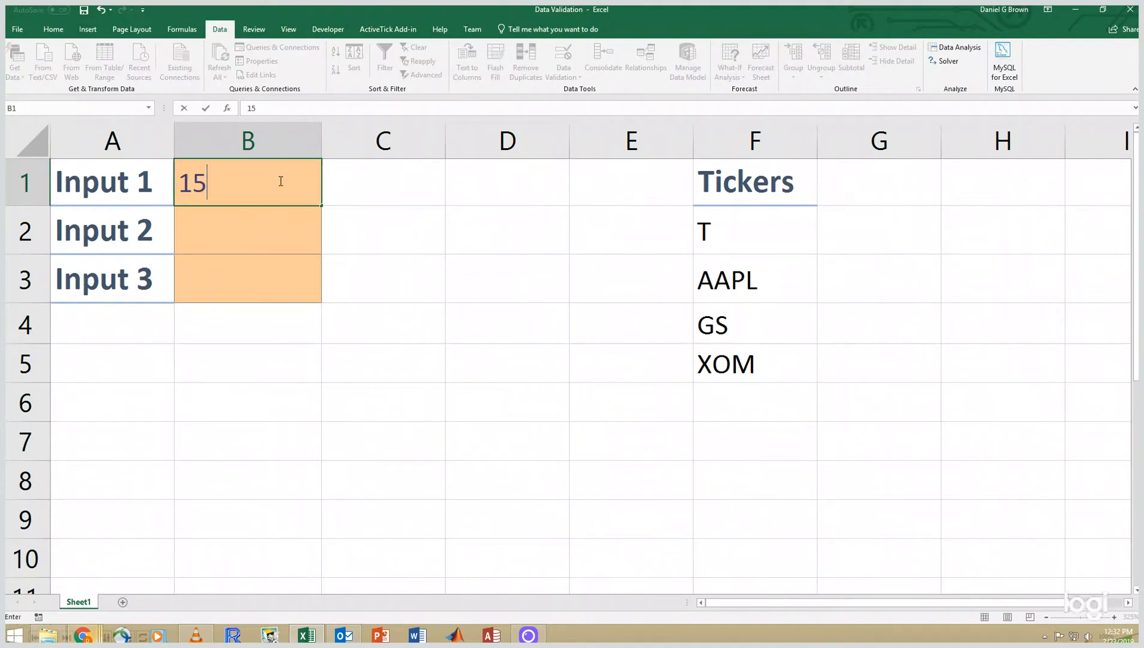
key("Return")
Try to enter the out-of-range value -3 in cell B1, and cancel the entry.
key("Up")
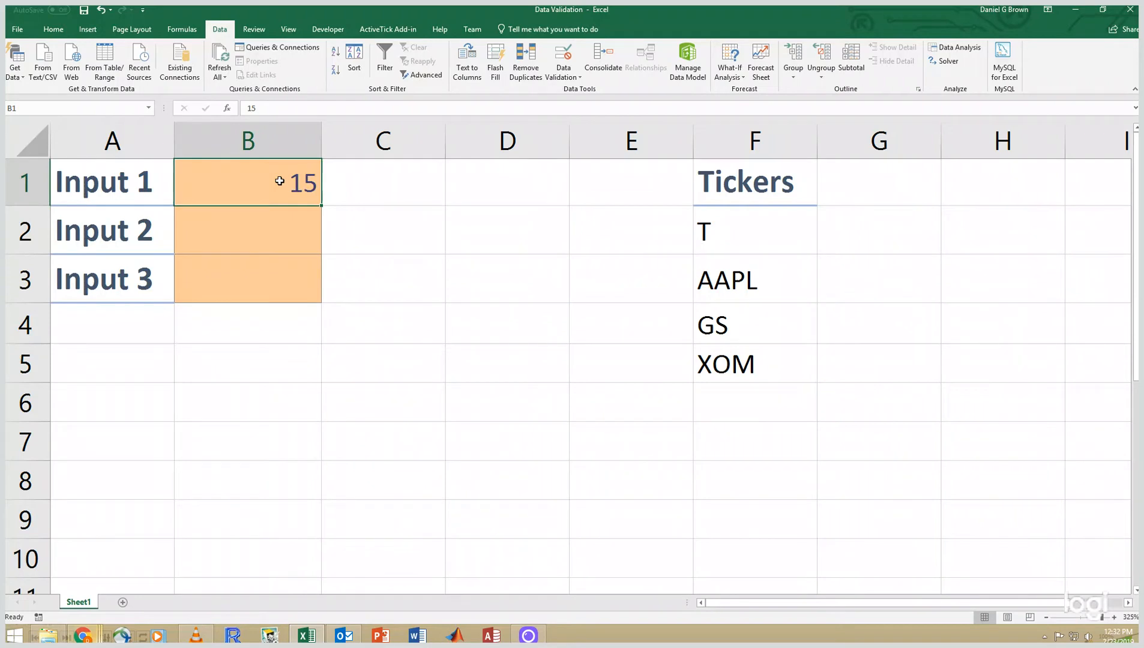
type("-3")
key("Return")
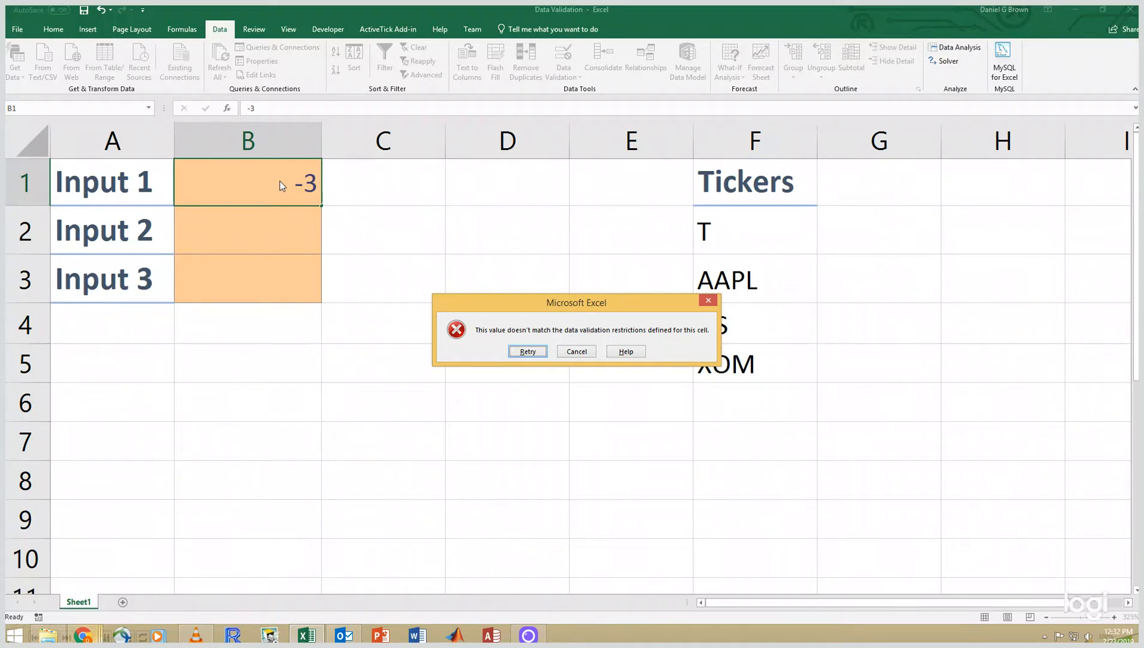
key("Escape")
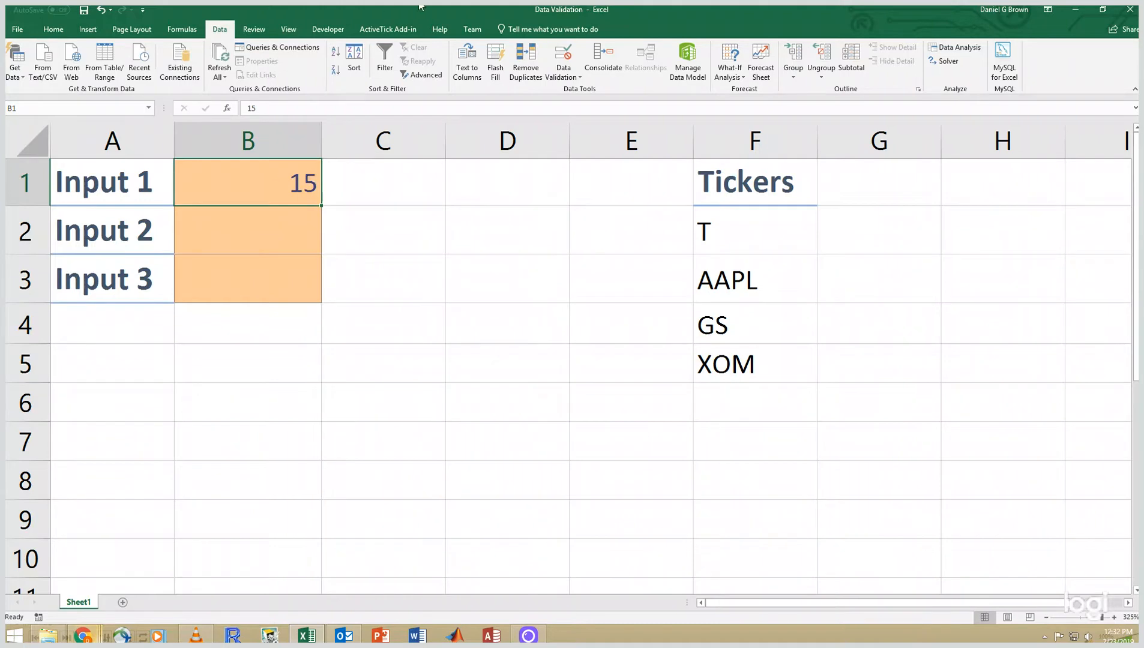
Add an input message to B1's validation titled "Input One" with the text "Type in a number between 0 and 20".
left_click(570, 84)
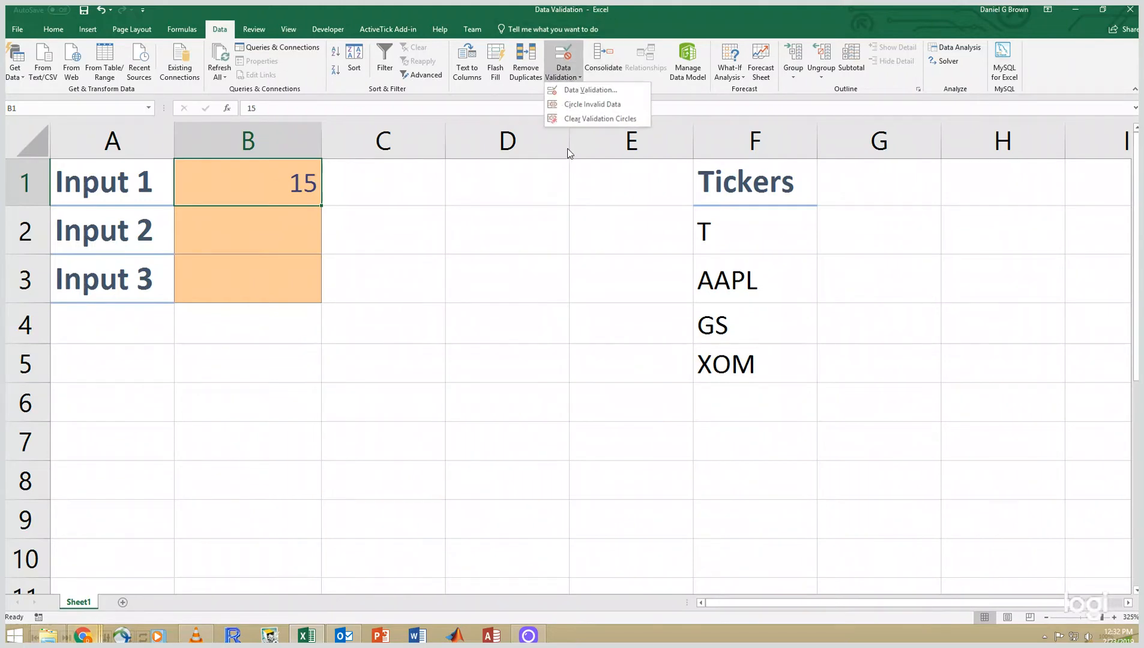
left_click(581, 90)
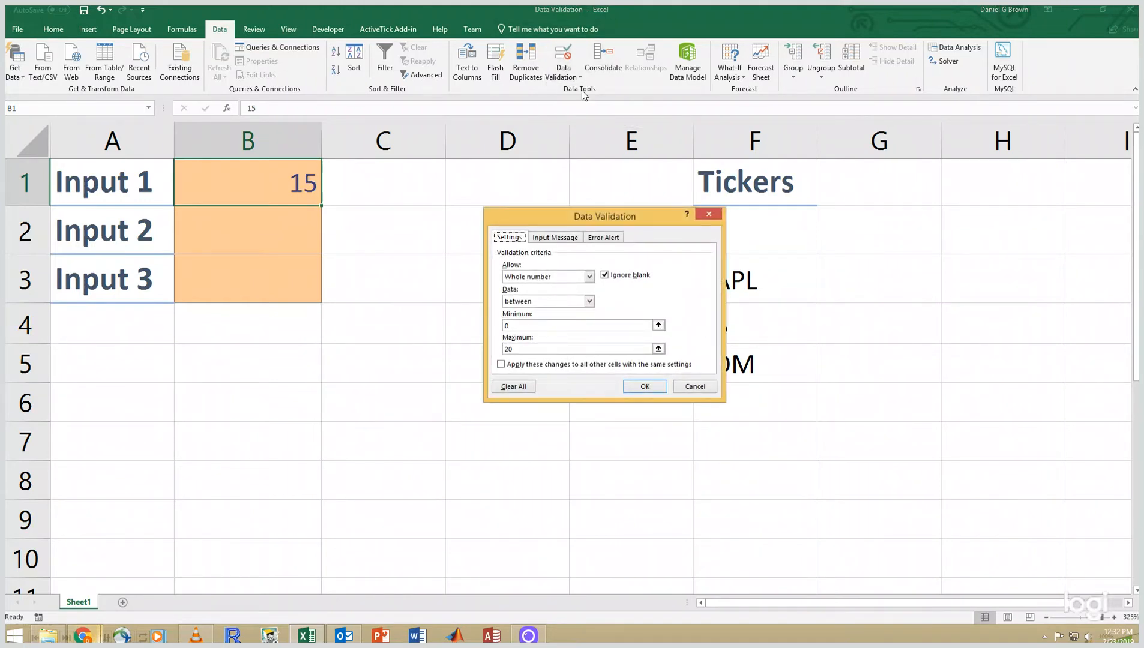
left_click(577, 237)
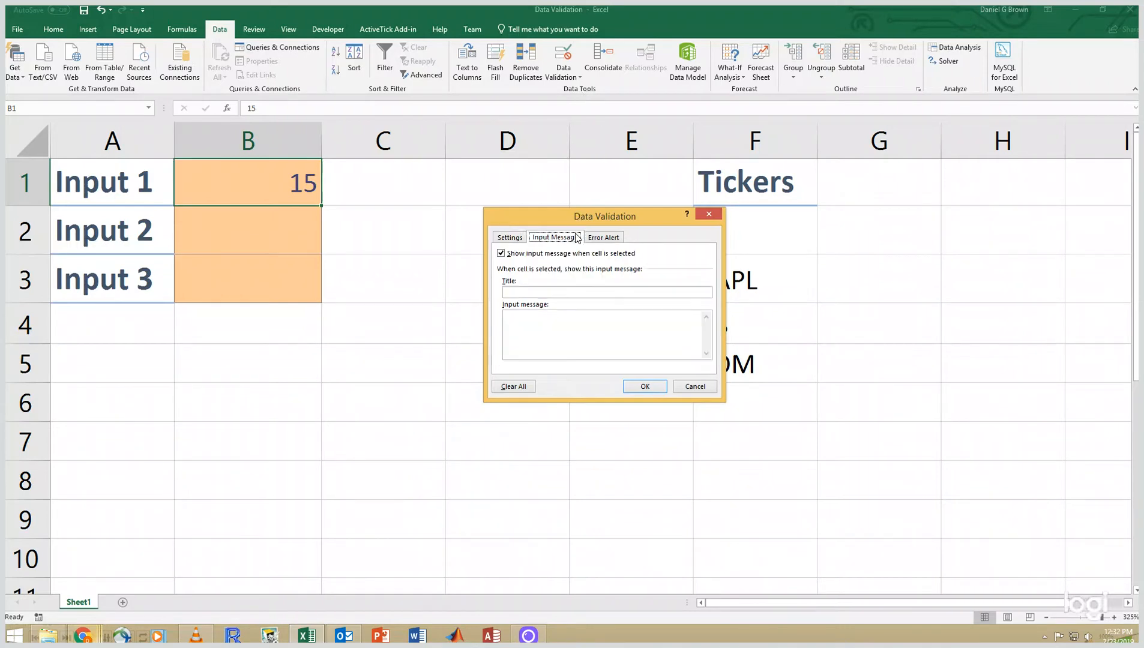
left_click(574, 322)
type("Type in a number between 0 and 20")
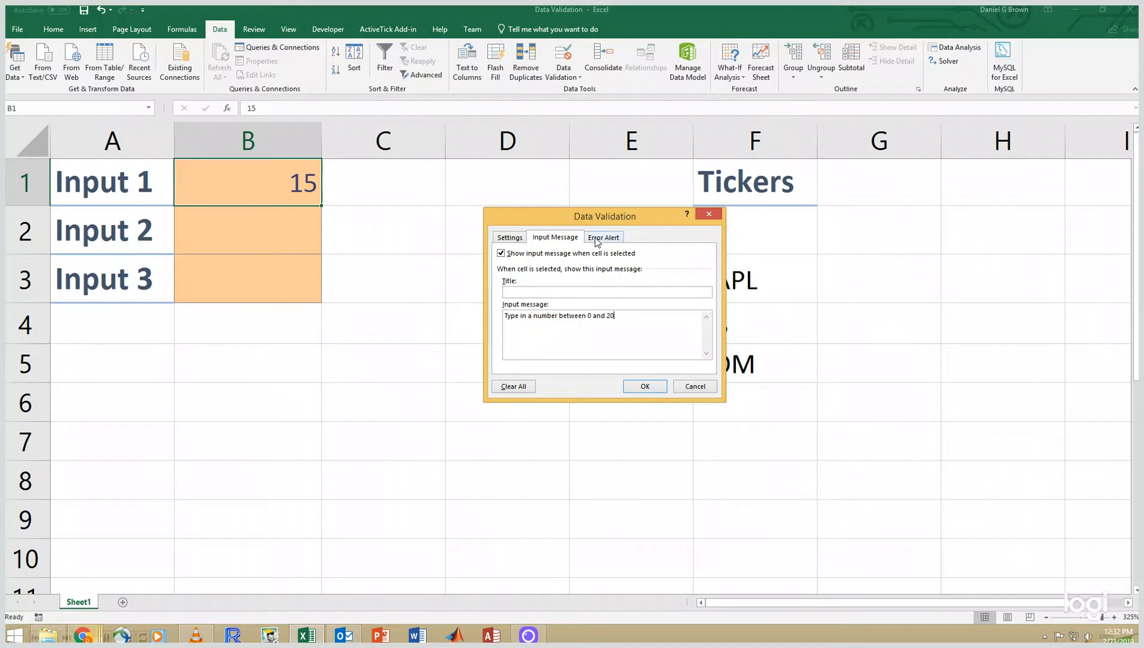
left_click(562, 292)
type("Input One")
Give B1's validation a Stop error alert titled "Input One Error" reading "The number is not in the specified range." and apply it.
left_click(595, 239)
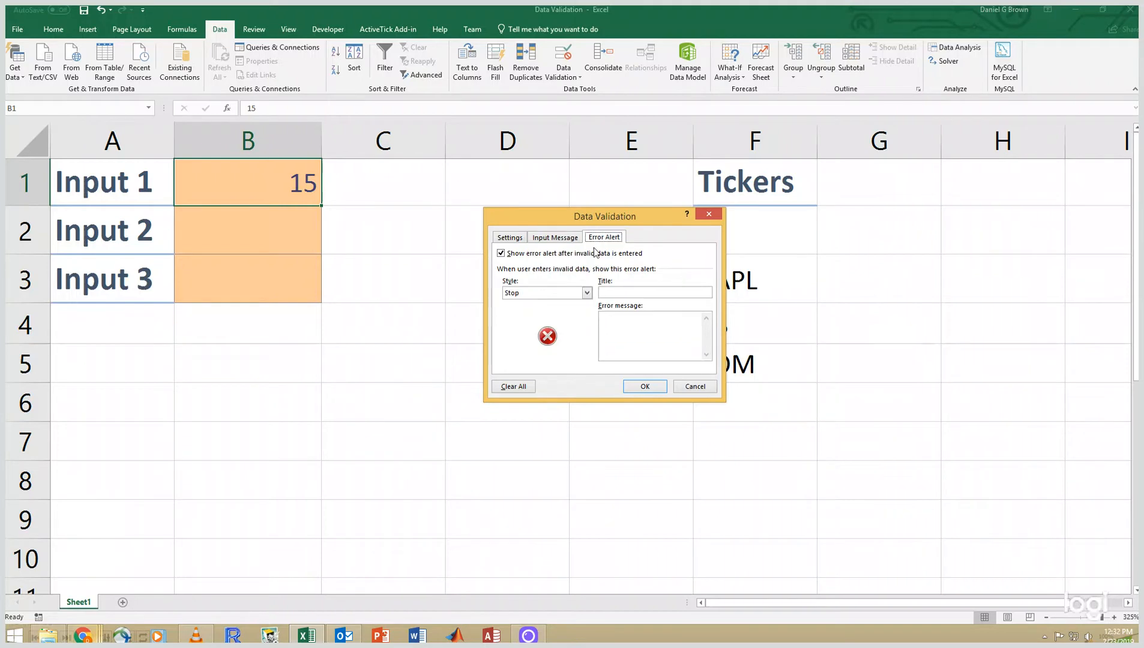
left_click(590, 297)
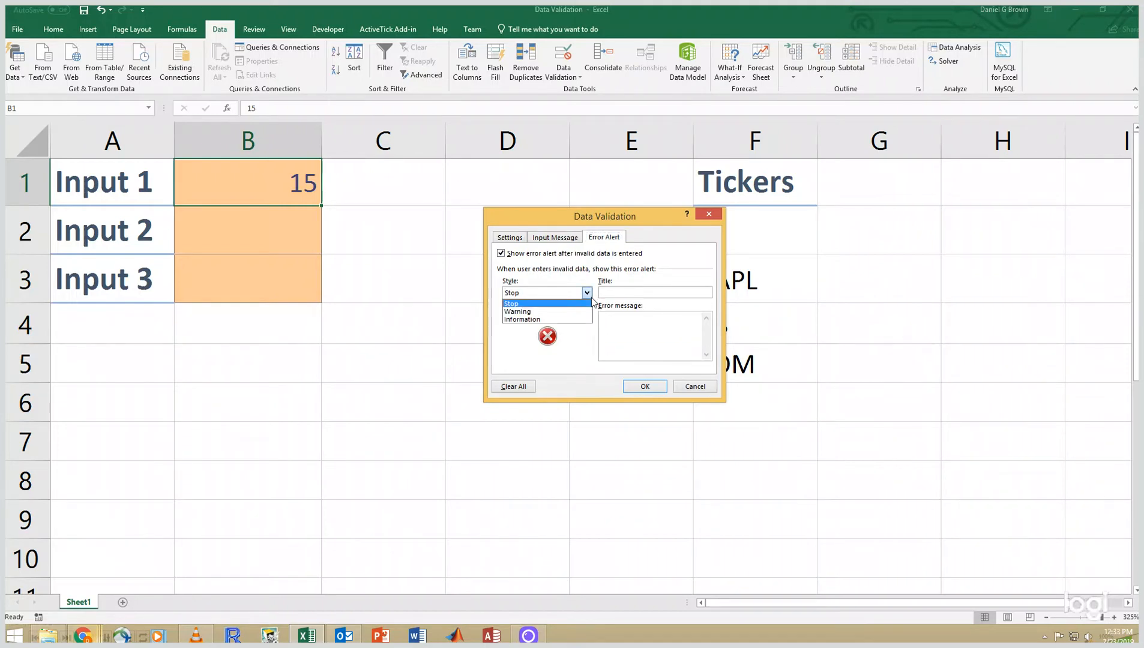
left_click(591, 300)
left_click(676, 291)
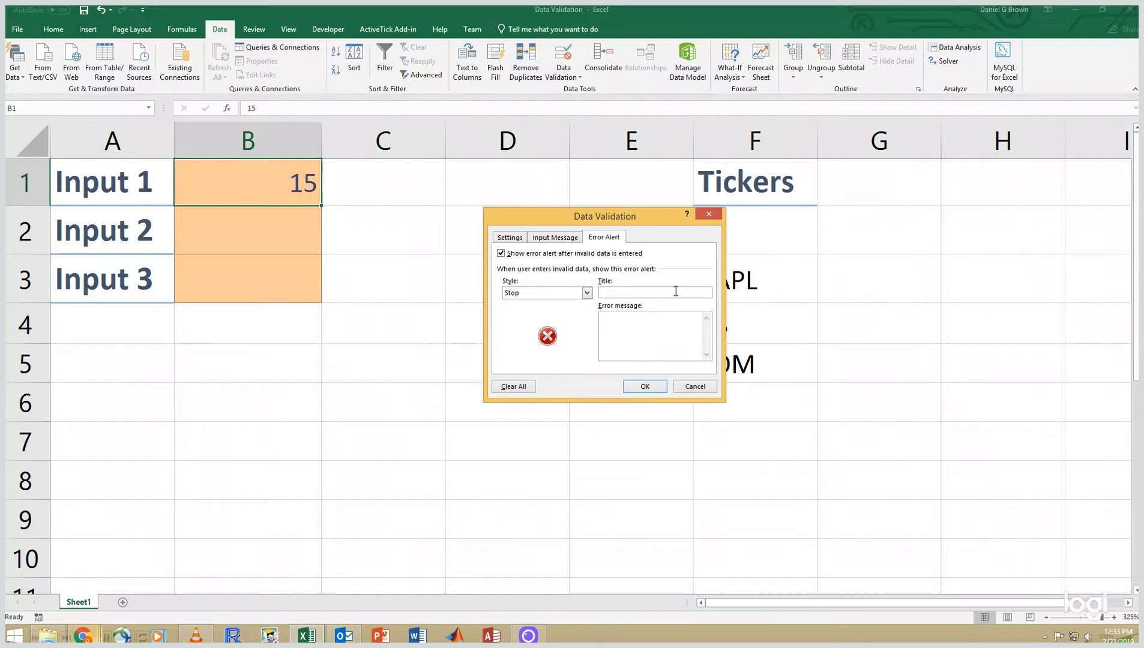
type("Input One Error")
type("The number is n")
type("ot in the specif")
type("ied ")
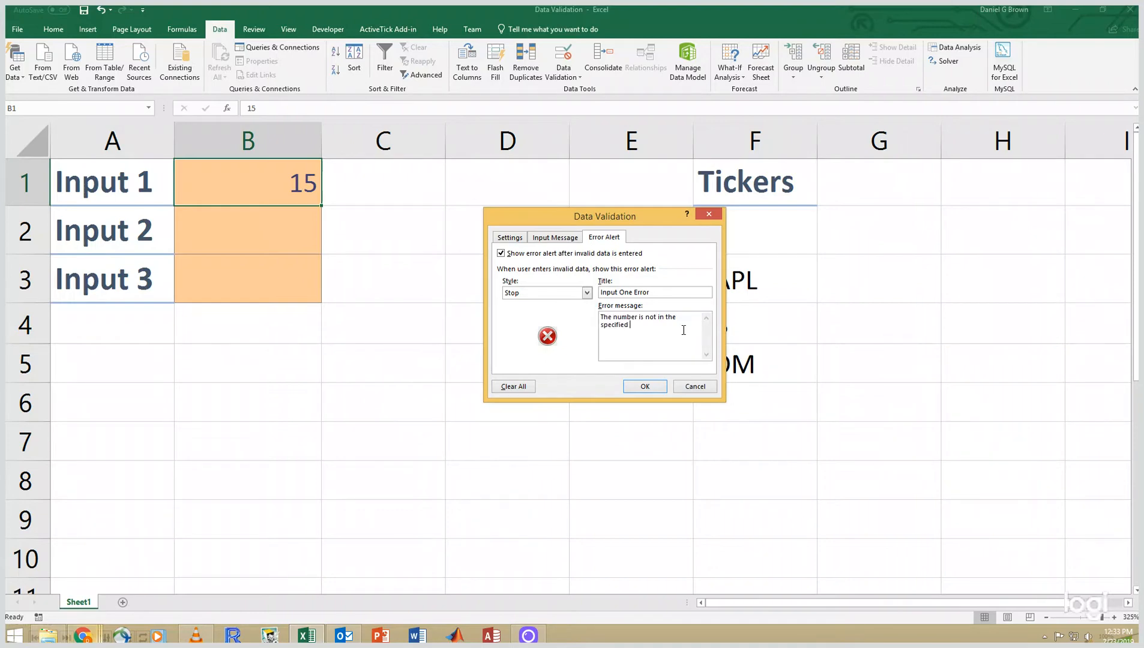
type("range.")
left_click(634, 387)
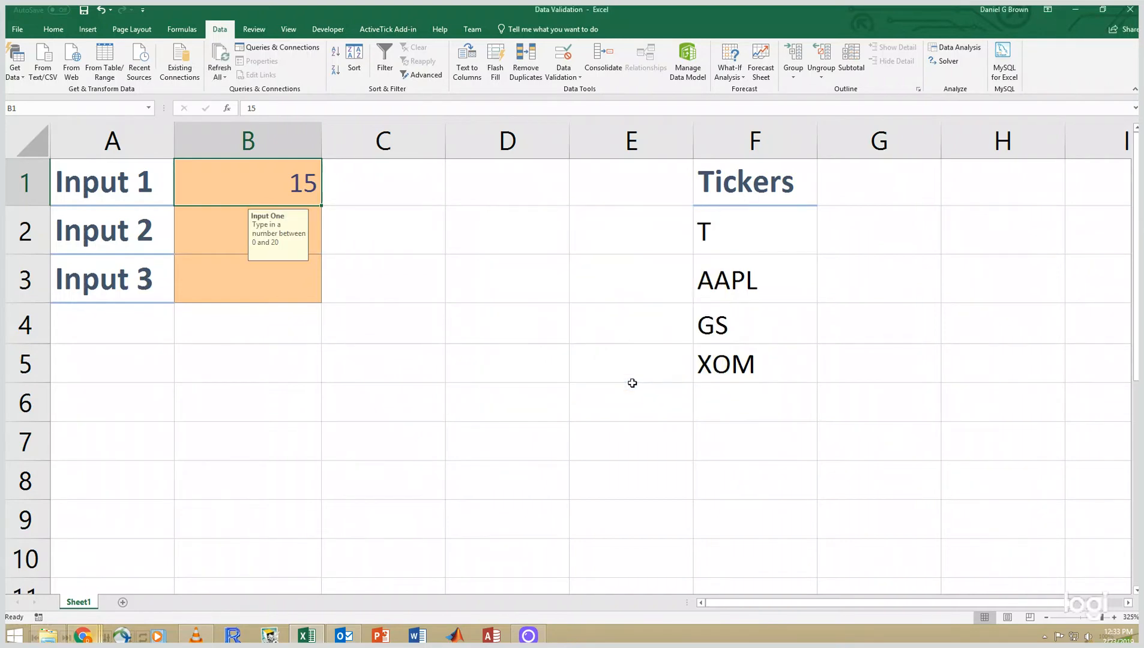
Reselect cell B1 to check its input message, and enter 12 in it.
left_click(193, 233)
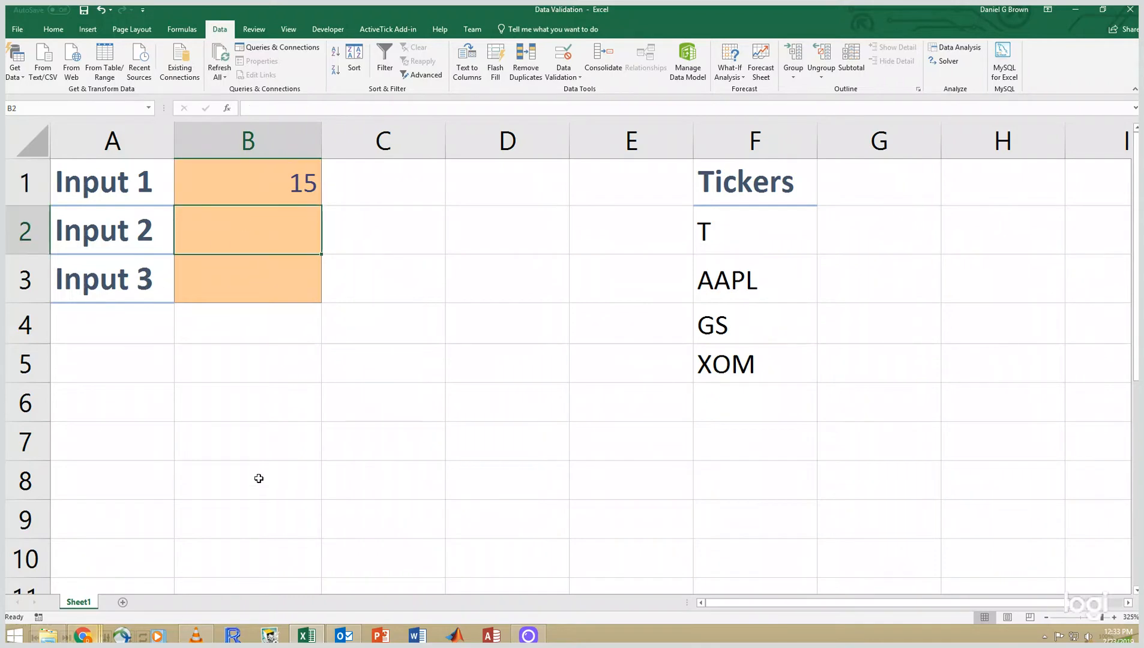
left_click(236, 185)
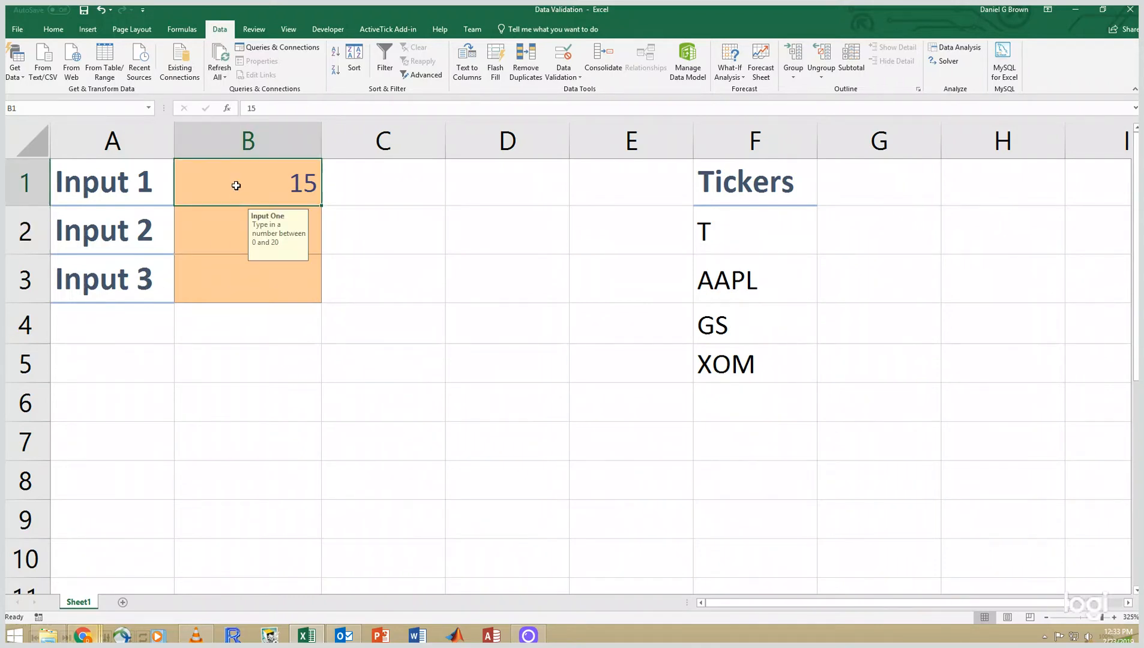
type("12")
key("Return")
Test B1's custom error alert by trying to enter -3, and cancel the entry.
left_click(236, 186)
type("-3")
key("Return")
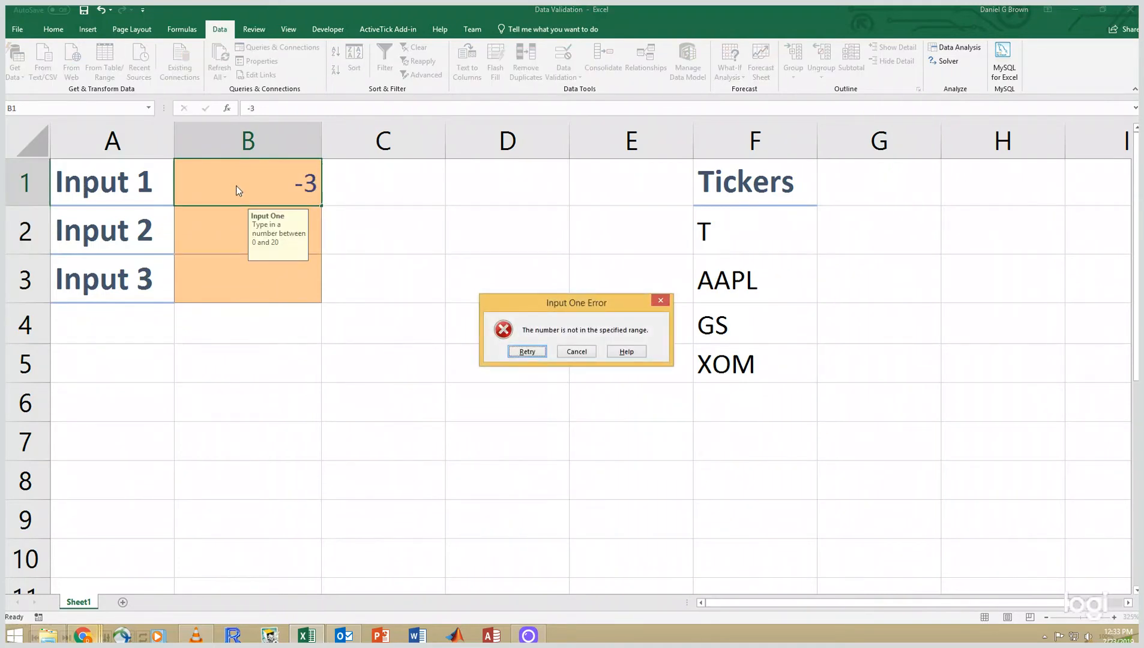
left_click_drag(572, 301, 506, 180)
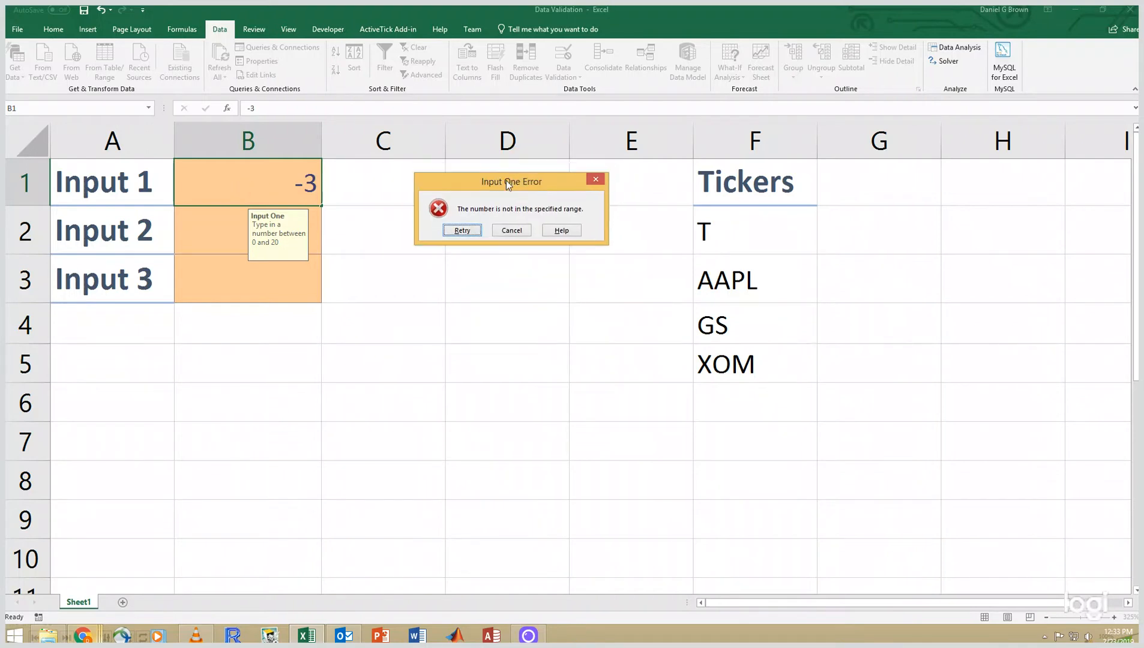
left_click(503, 230)
Set cell B2's validation to allow only dates between 1/1/2000 and 12/31/2010.
left_click(208, 233)
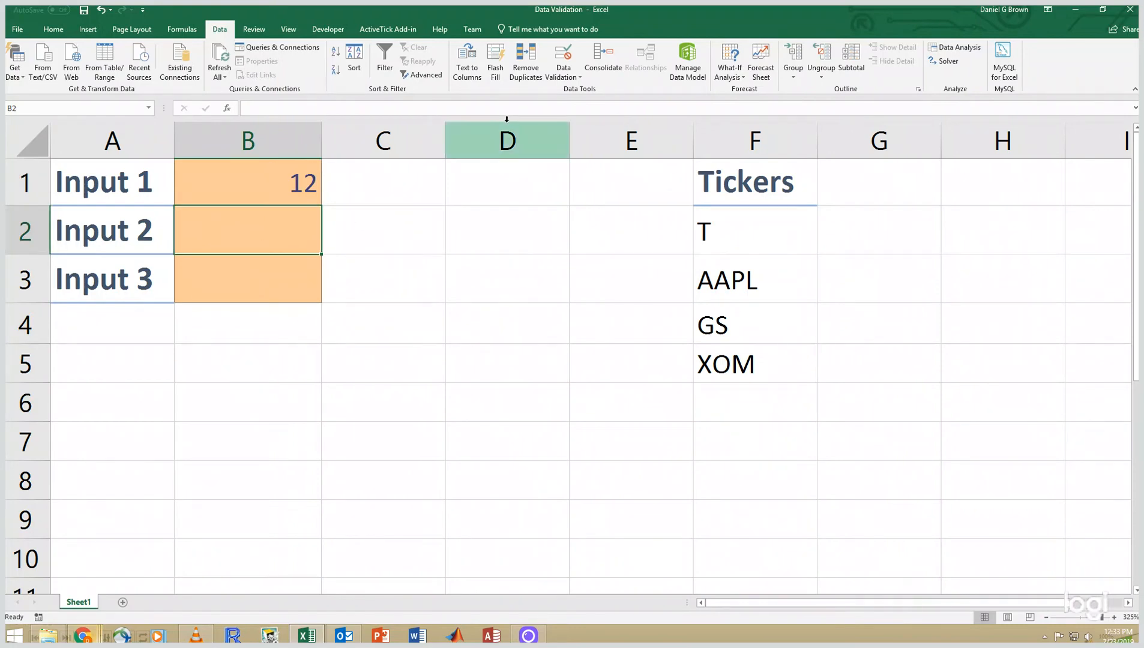
left_click(559, 83)
left_click(561, 90)
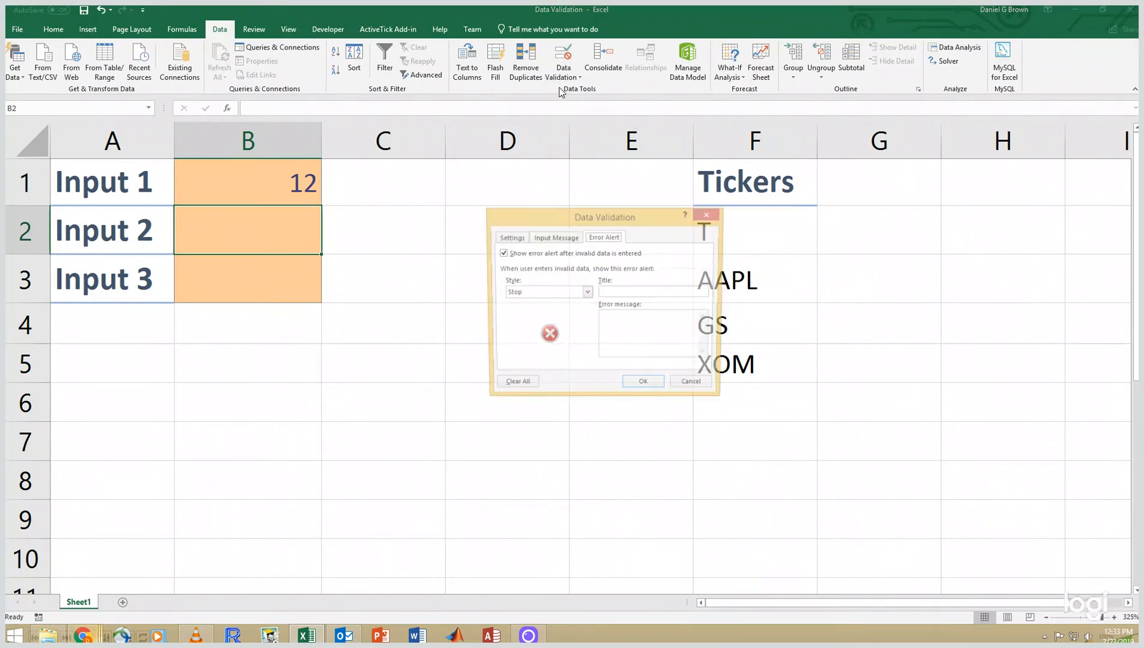
left_click(510, 237)
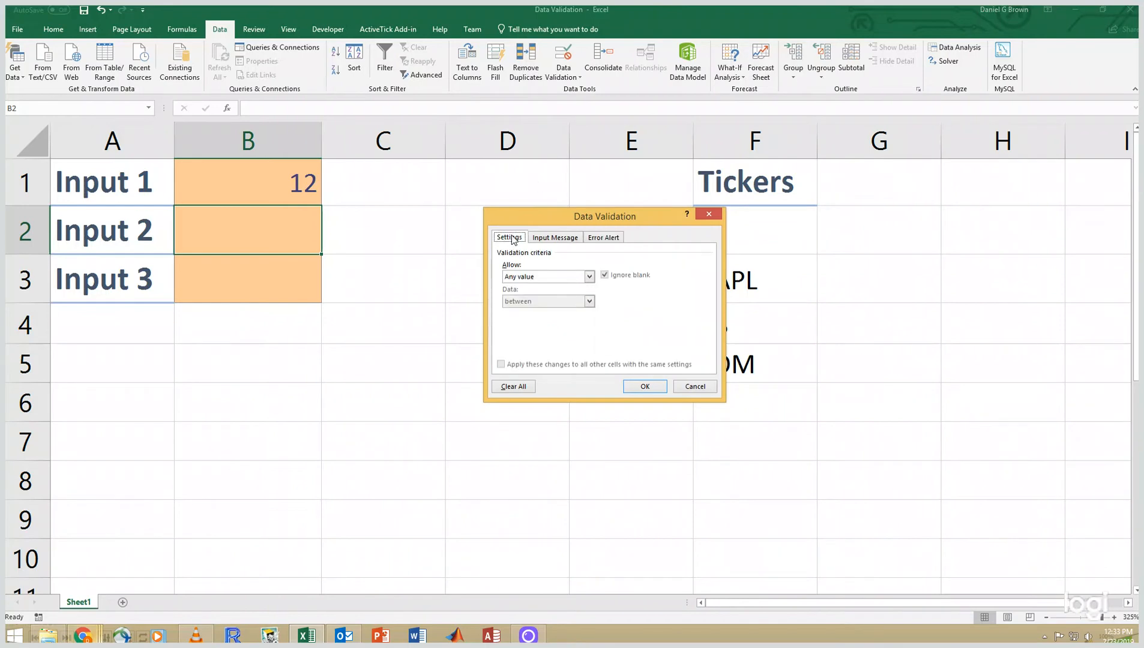
left_click(589, 277)
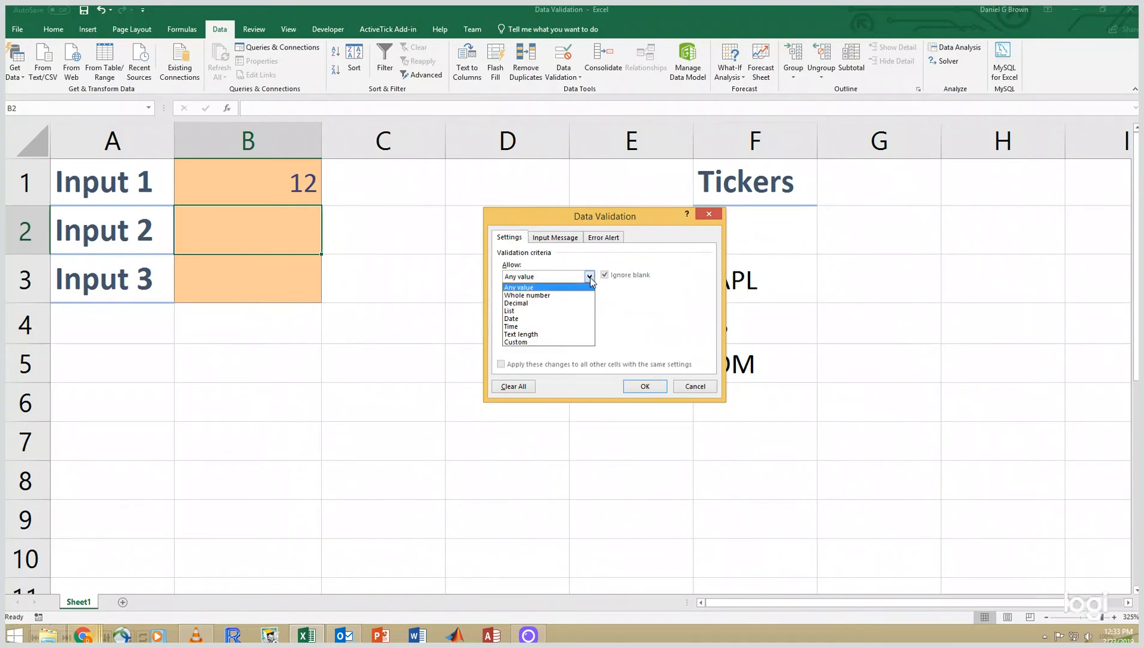
left_click(520, 319)
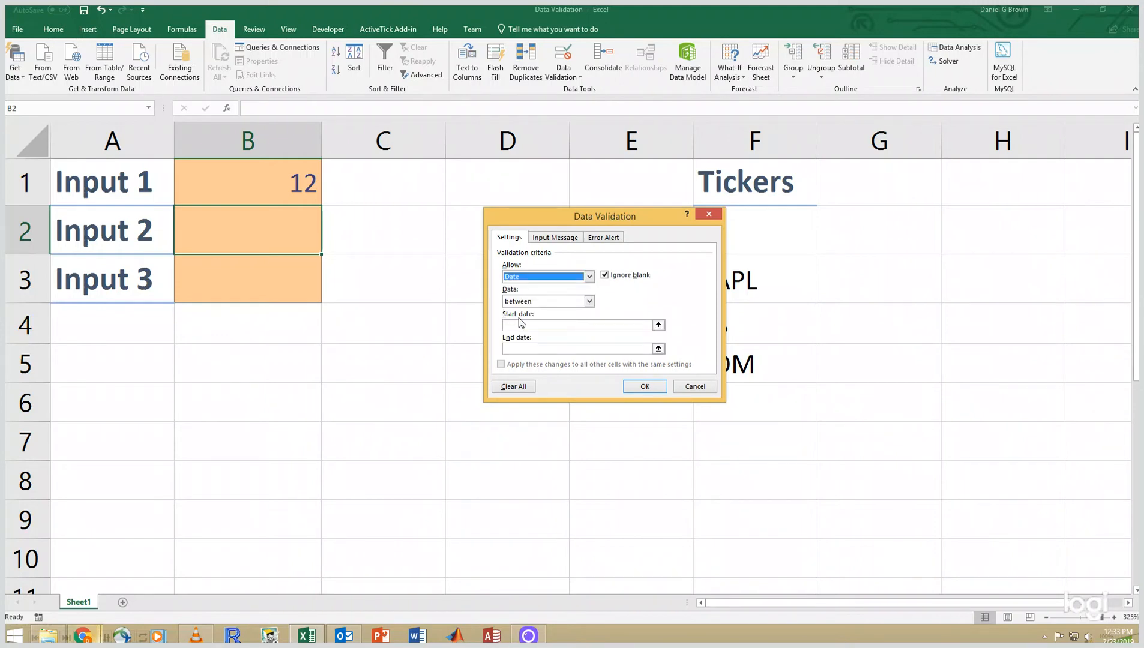
left_click(520, 324)
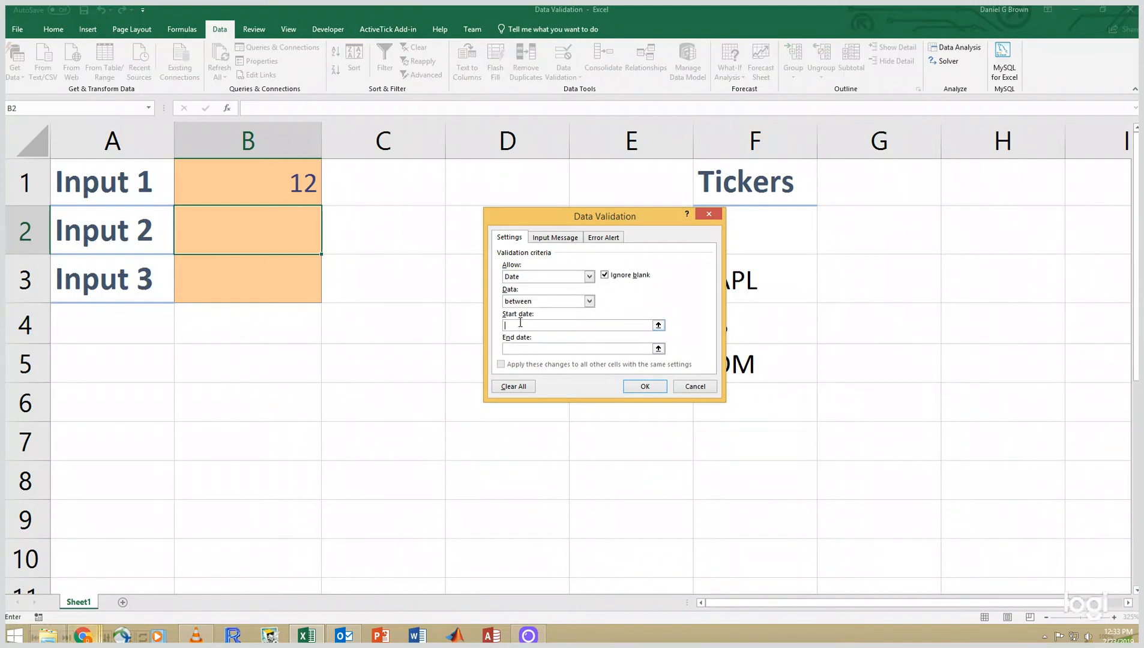
type("1/1/2000")
key("Tab")
type("12/31/2010")
Add an input message to B2's validation titled "Input Two" reading "Enter a date between 1/1/2000 and 12/31/2010".
left_click(573, 240)
left_click(564, 292)
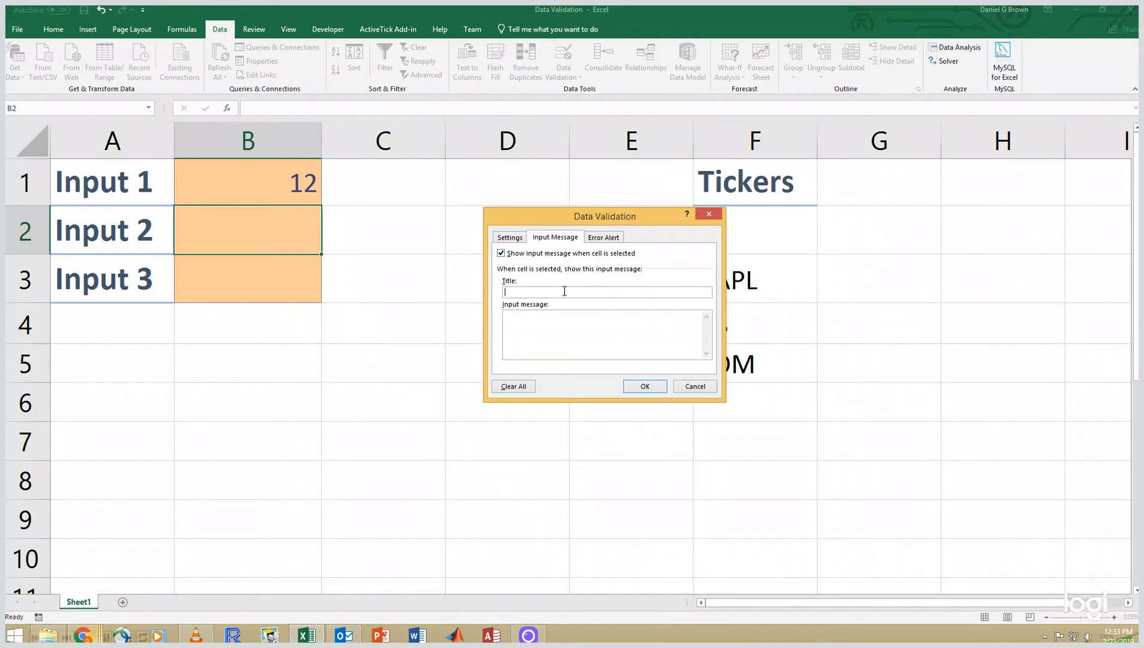
type("Input Two")
left_click(598, 319)
type("Enter a date between 1/1/2000 and 1/1/")
key("BackSpace")
key("BackSpace")
key("BackSpace")
key("BackSpace")
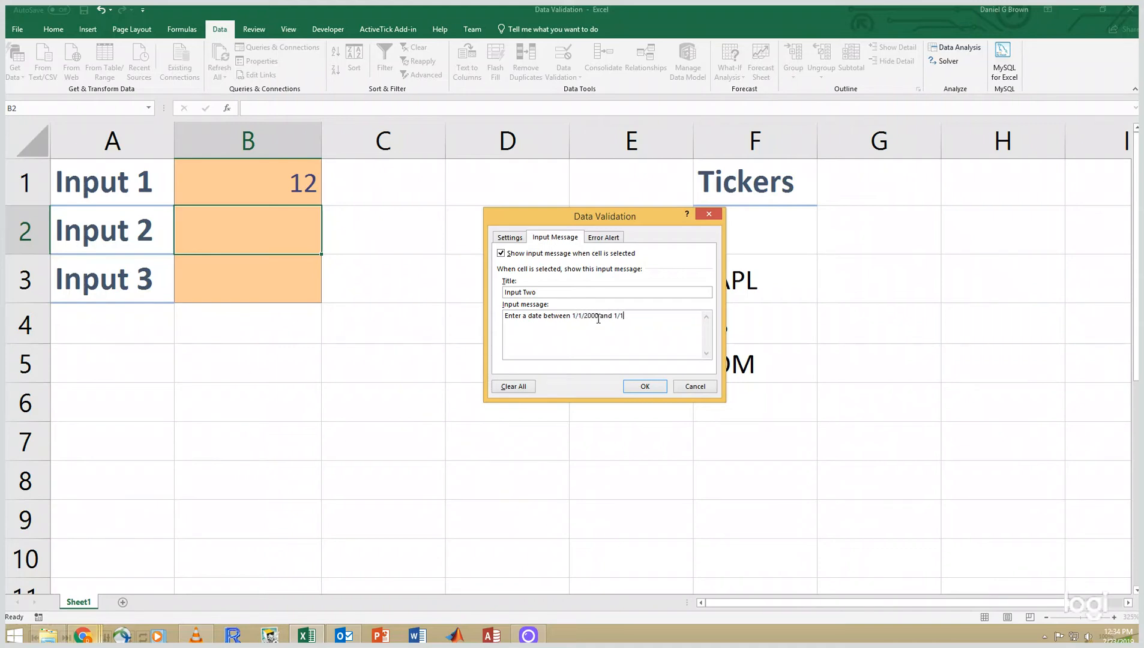
type("12/31/2010")
Give B2's validation a Stop error alert titled "Input Two Error" reading "The date is not in the allowed range." and apply it.
left_click(604, 237)
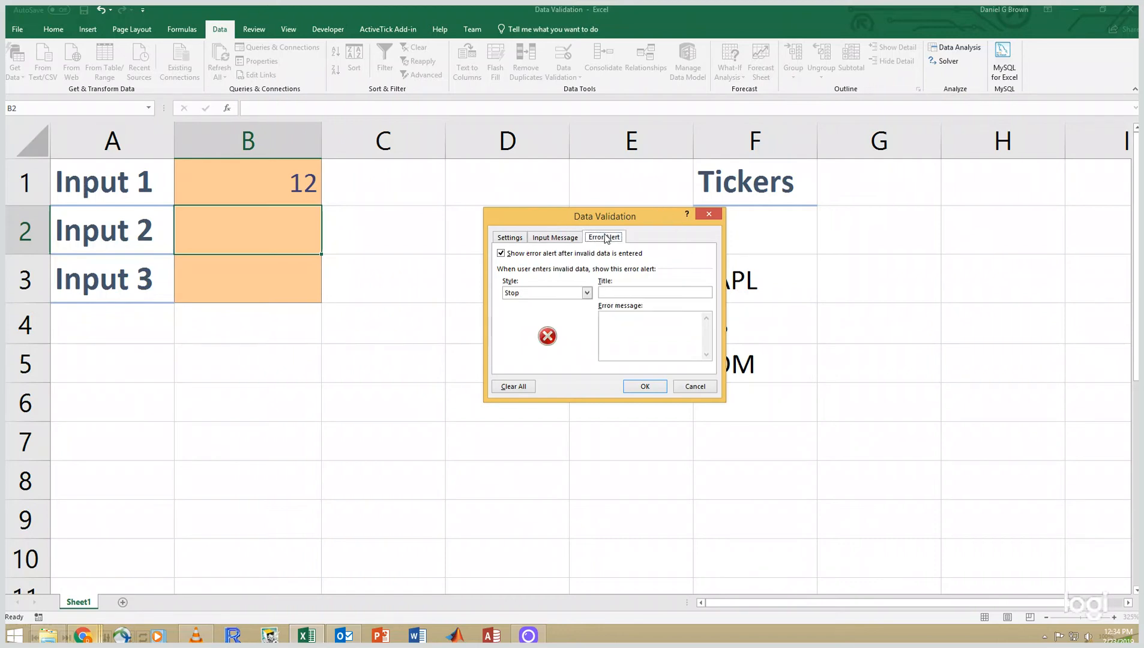
left_click(630, 292)
type("Input Two E")
type("rro")
type("The date i")
type("s not in the")
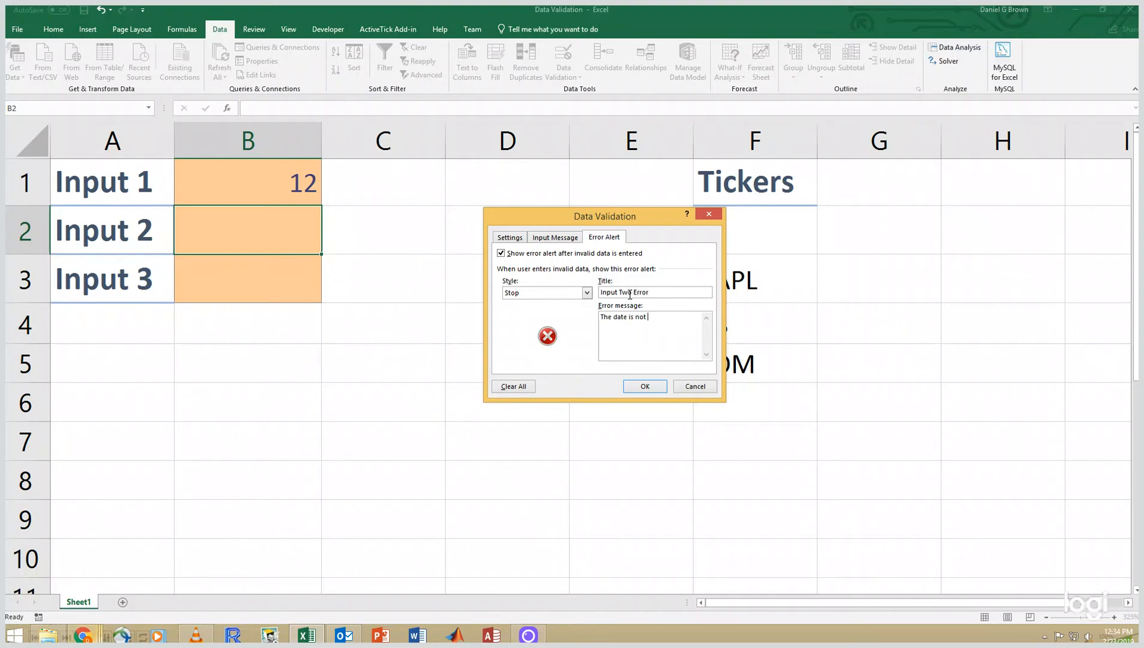
type(" allowed range.")
left_click(645, 387)
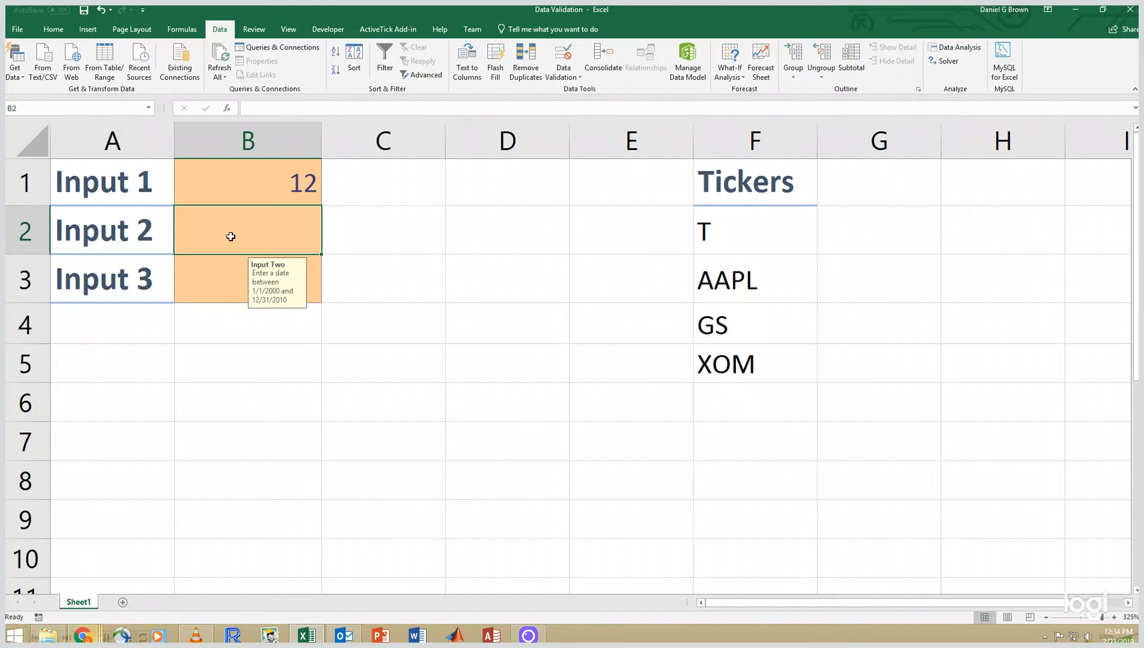
Enter 1/1/2004 in B2, and test its error alert by trying to enter 1/1/1999 and dismissing the alert.
type("1/1/2004")
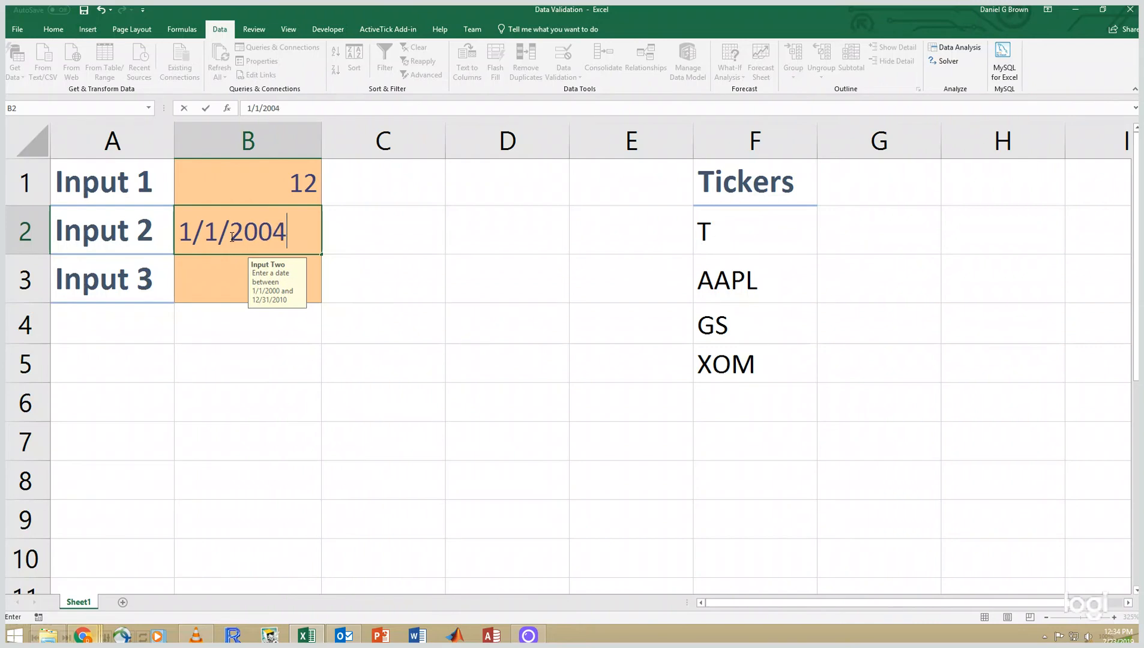
key("Return")
left_click(232, 237)
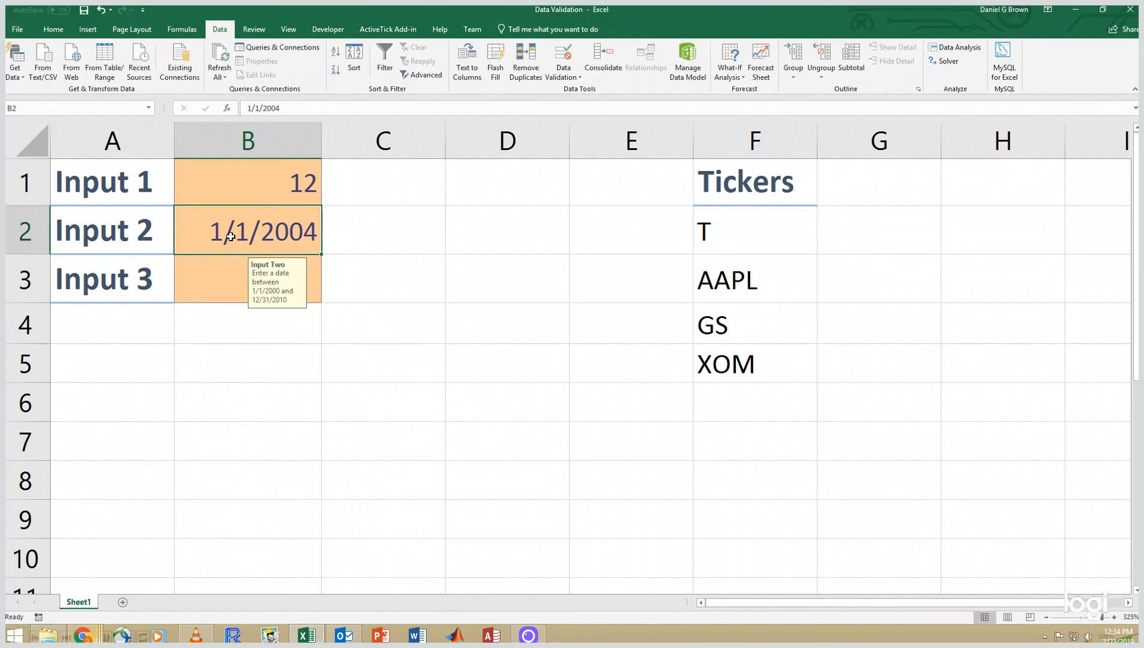
type("1/1/1999")
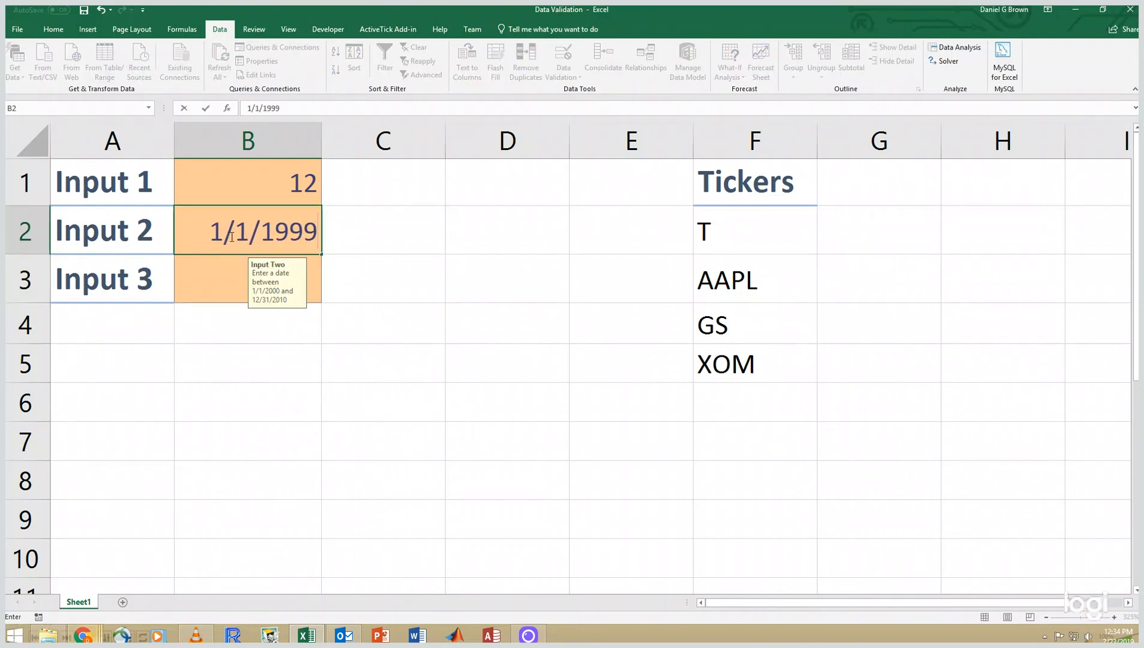
key("Return")
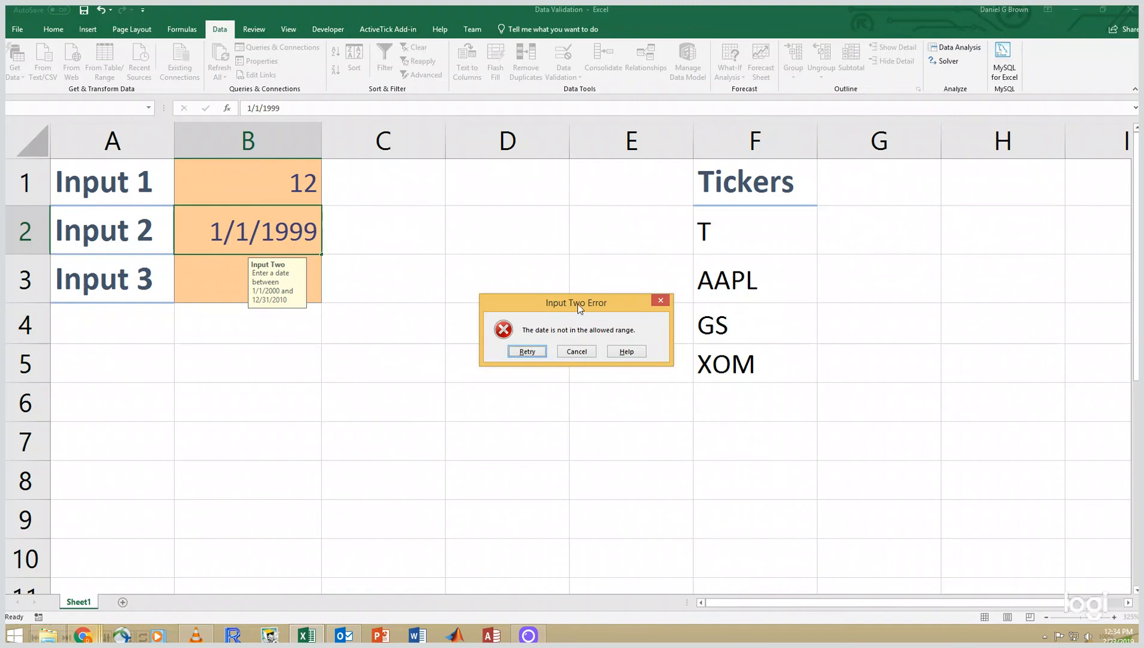
left_click(660, 302)
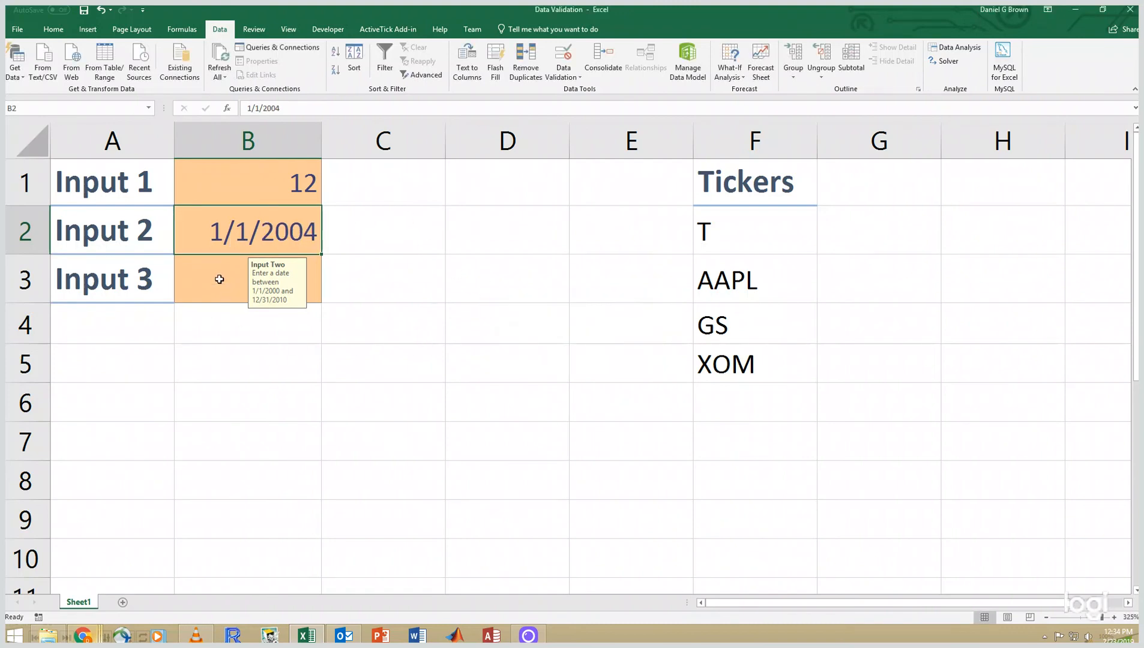
Select the ticker cells F2:F5 to check the range name assigned to them.
left_click(221, 281)
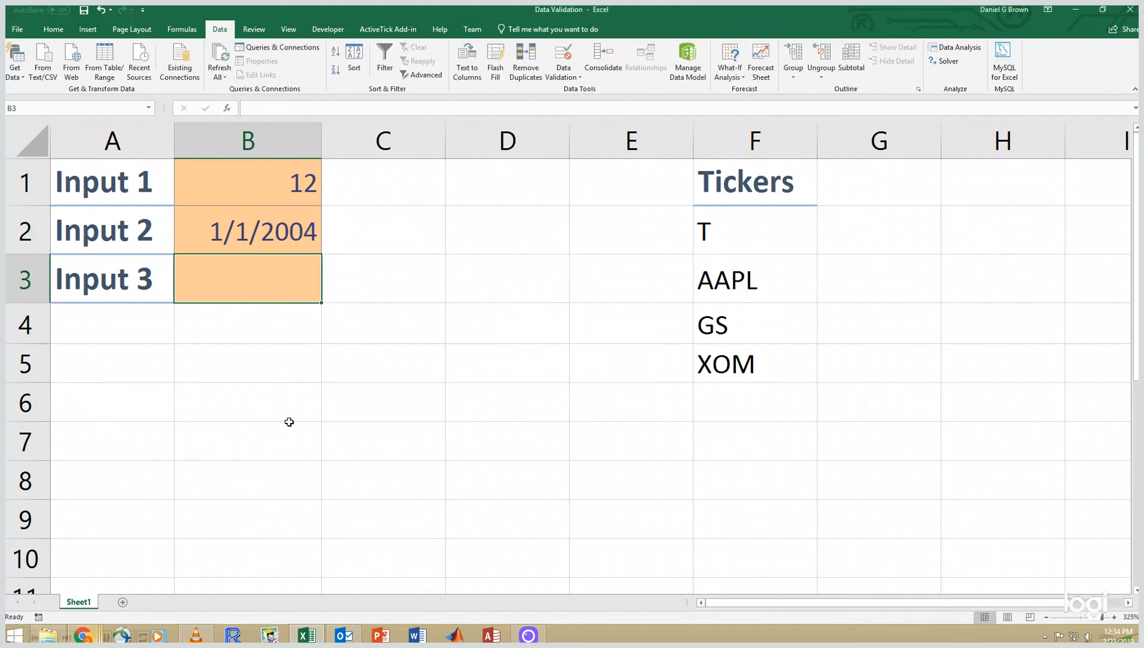
left_click(766, 242)
left_click_drag(765, 241, 755, 355)
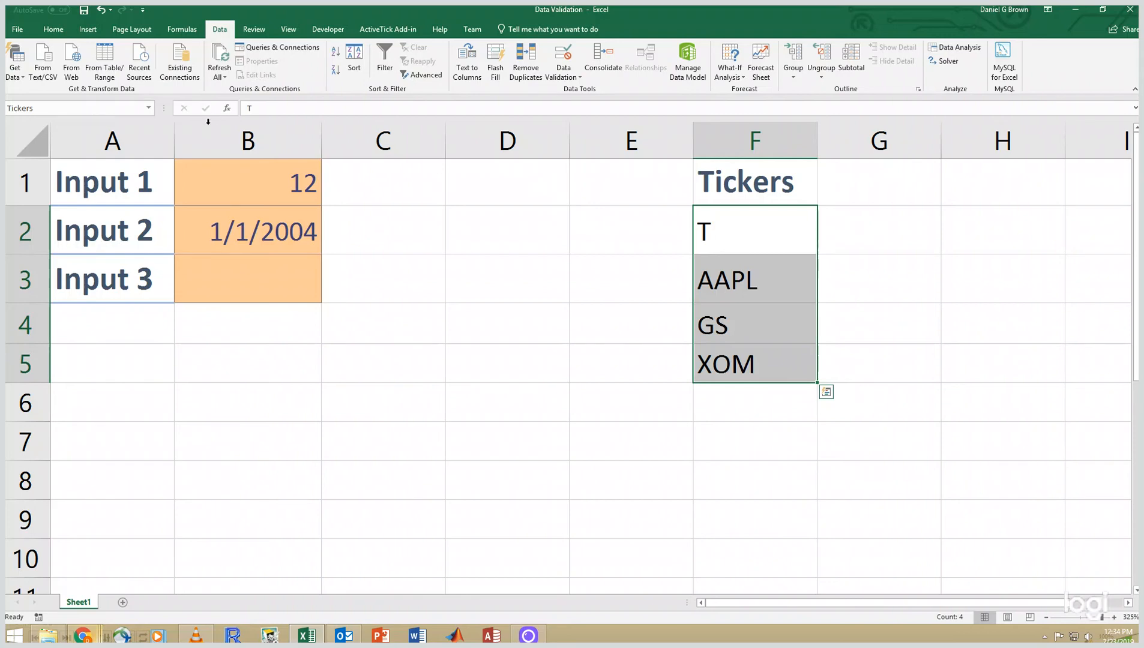
Set cell B3's validation to allow a List with an in-cell dropdown, using the named range Tickers as its source.
left_click(264, 285)
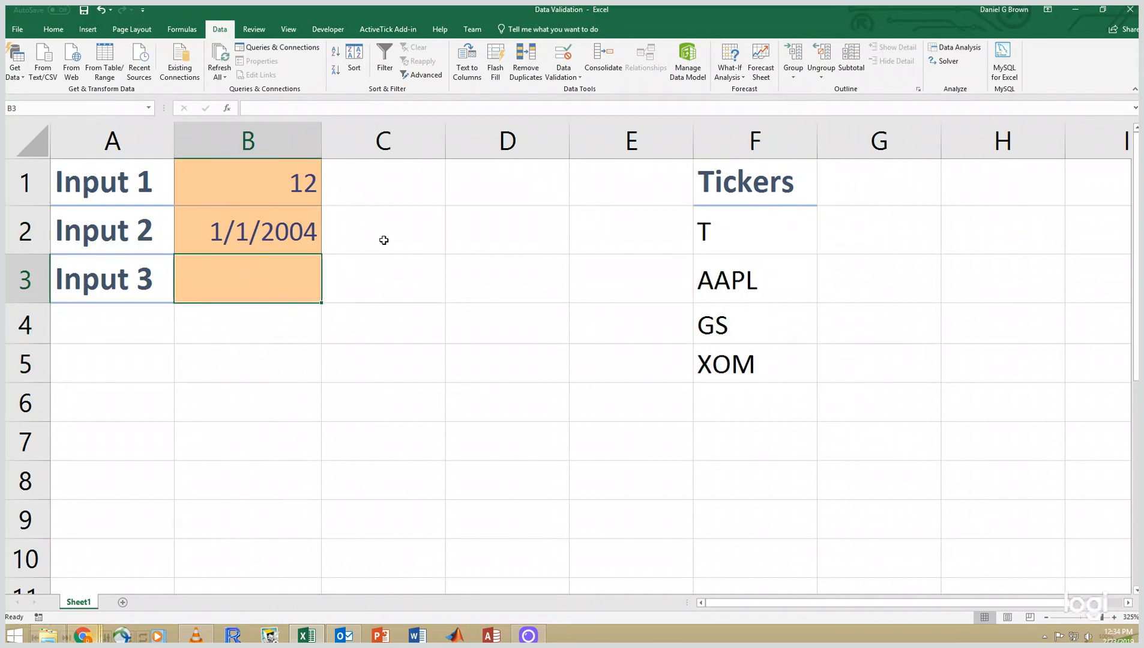
left_click(568, 76)
left_click(566, 96)
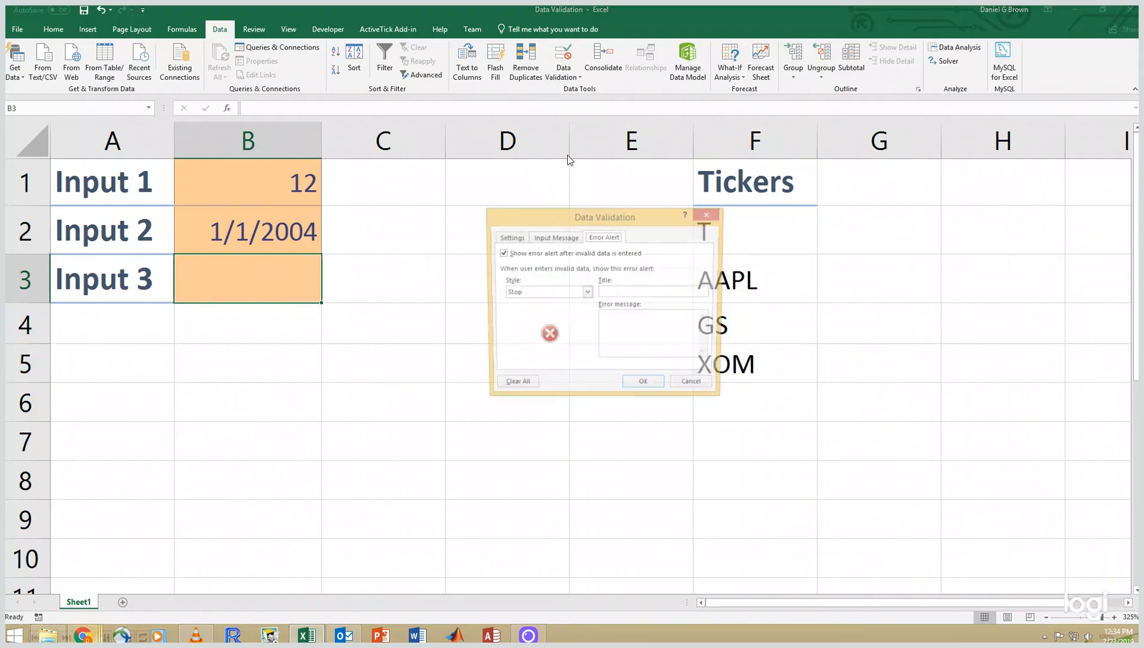
left_click(520, 239)
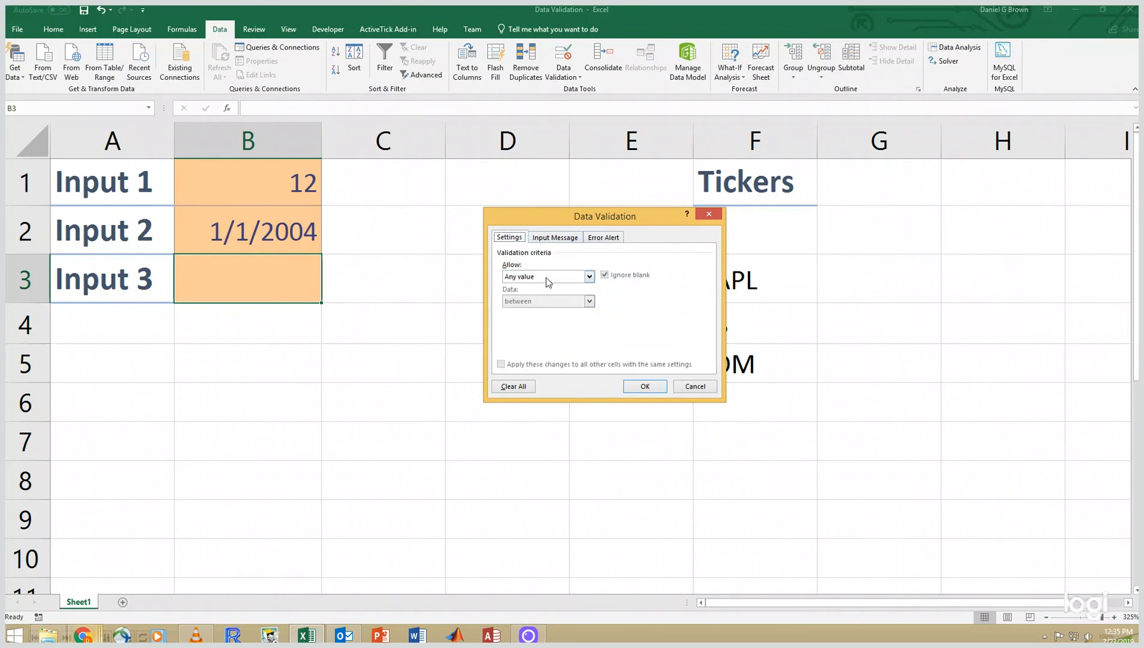
left_click(547, 276)
left_click(537, 310)
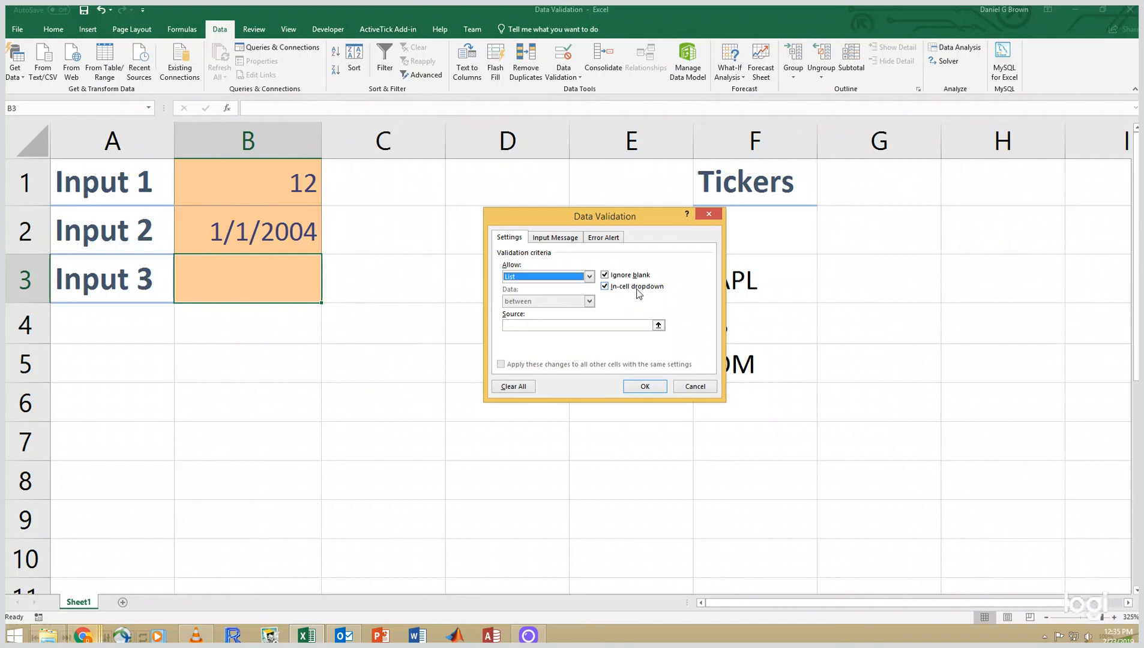
left_click(616, 323)
type("=")
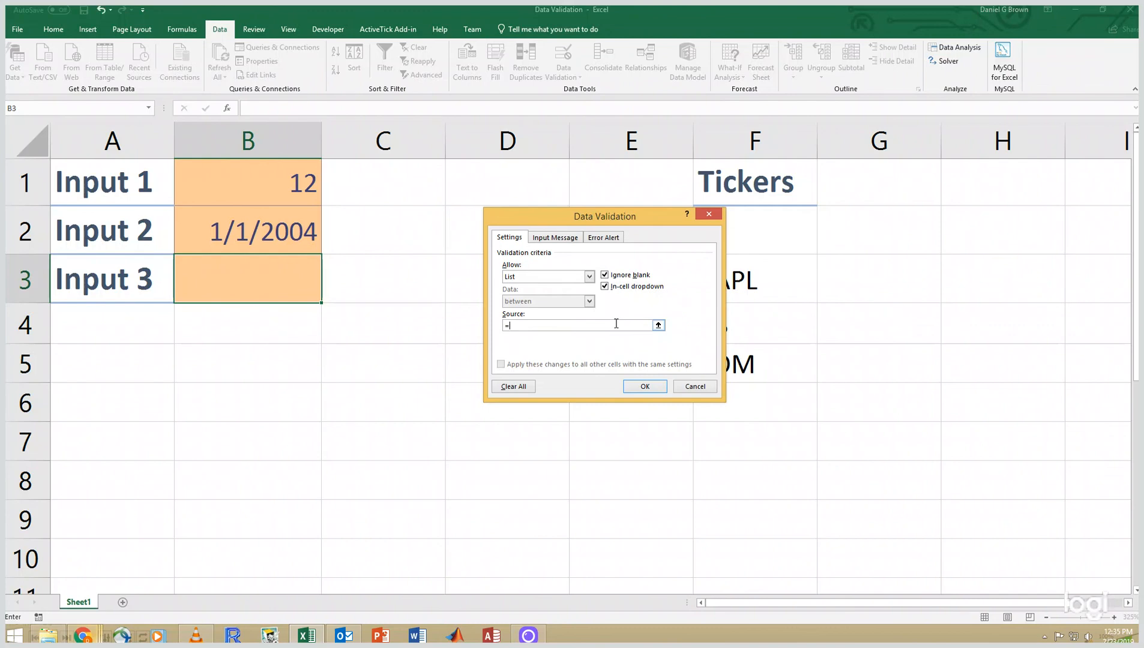
type("tick")
key("BackSpace")
type("cks")
left_click(643, 387)
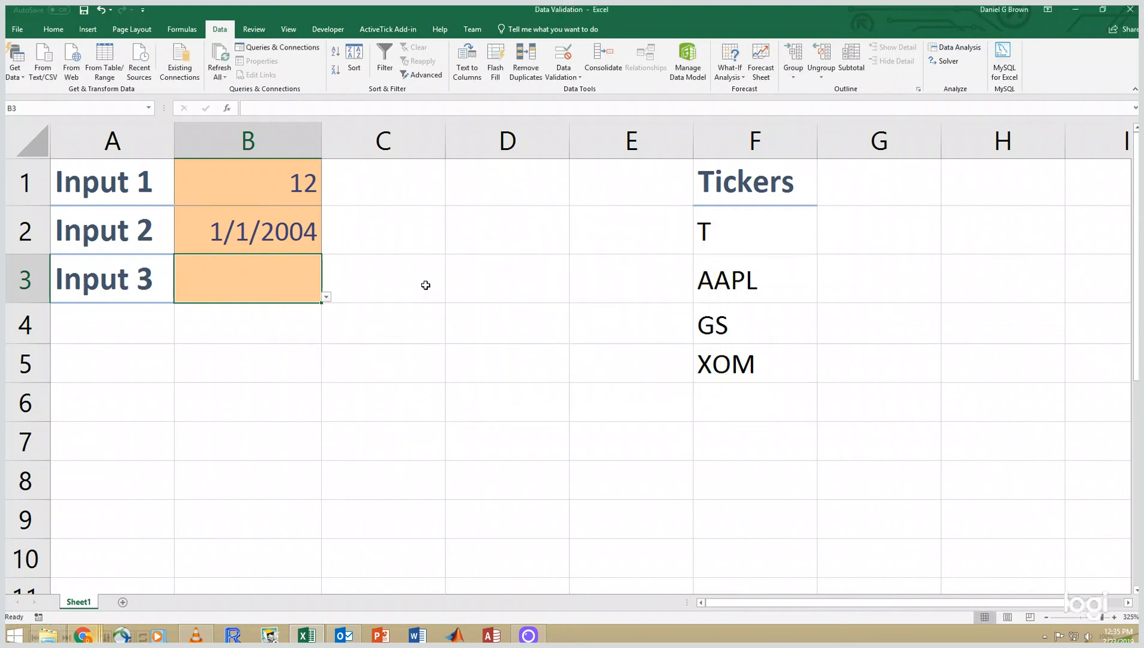
Test B3's dropdown list by choosing AAPL and changing the choice to GS.
left_click(326, 297)
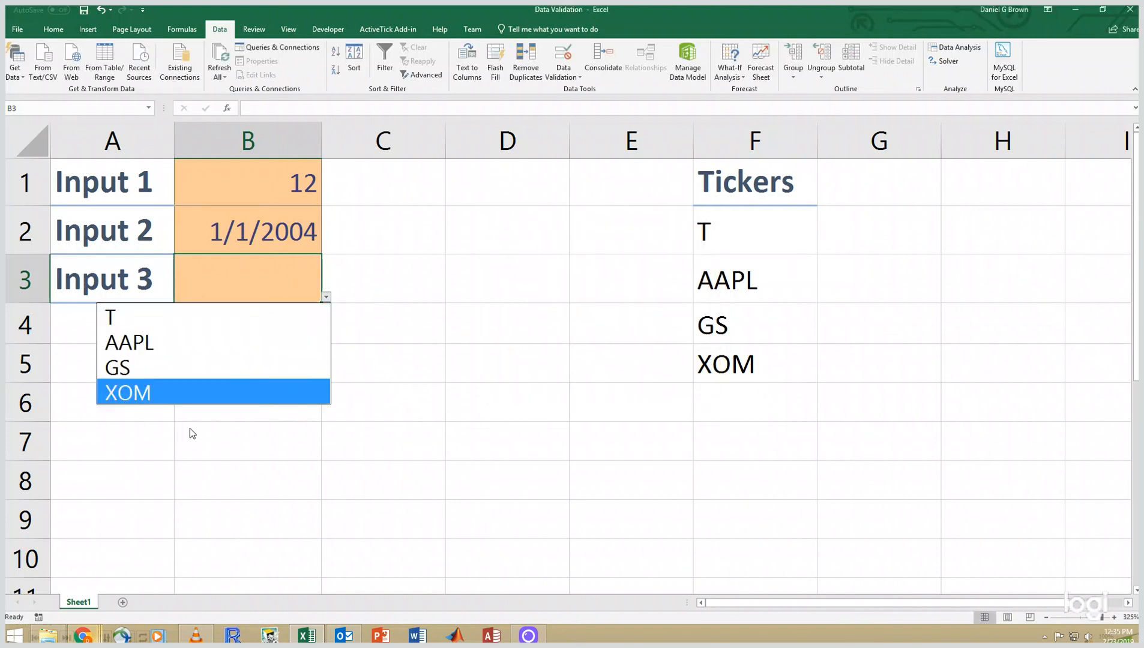
left_click(146, 347)
left_click(327, 298)
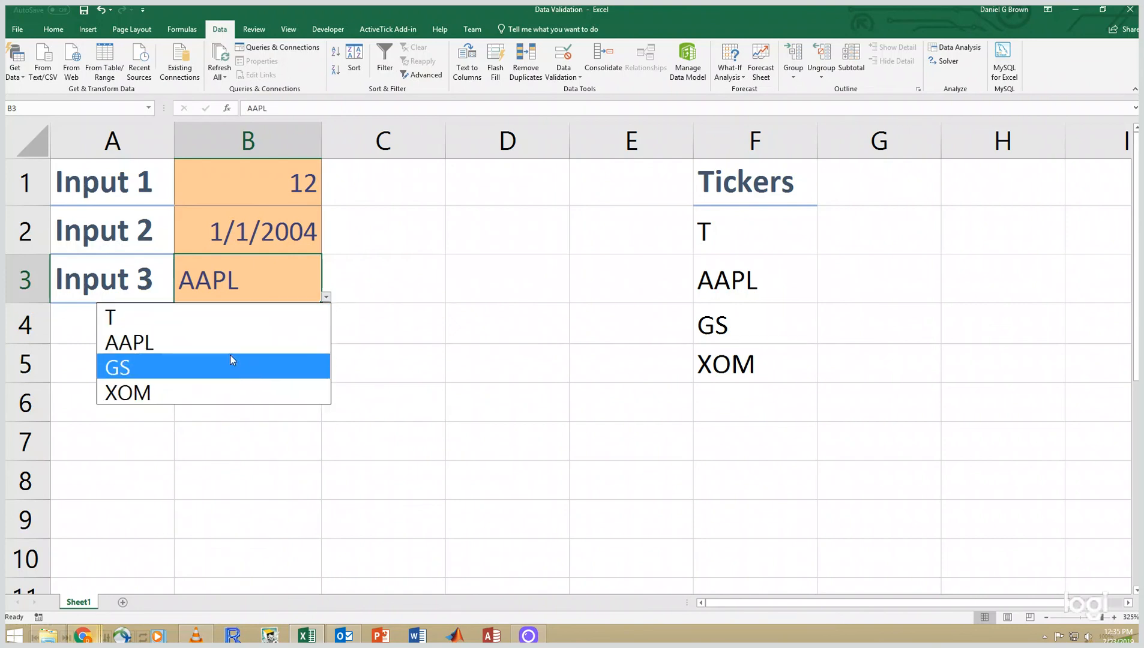
left_click(230, 365)
left_click(250, 396)
Test B3's list validation by trying to enter "asdfsa", and cancel the entry.
left_click(226, 293)
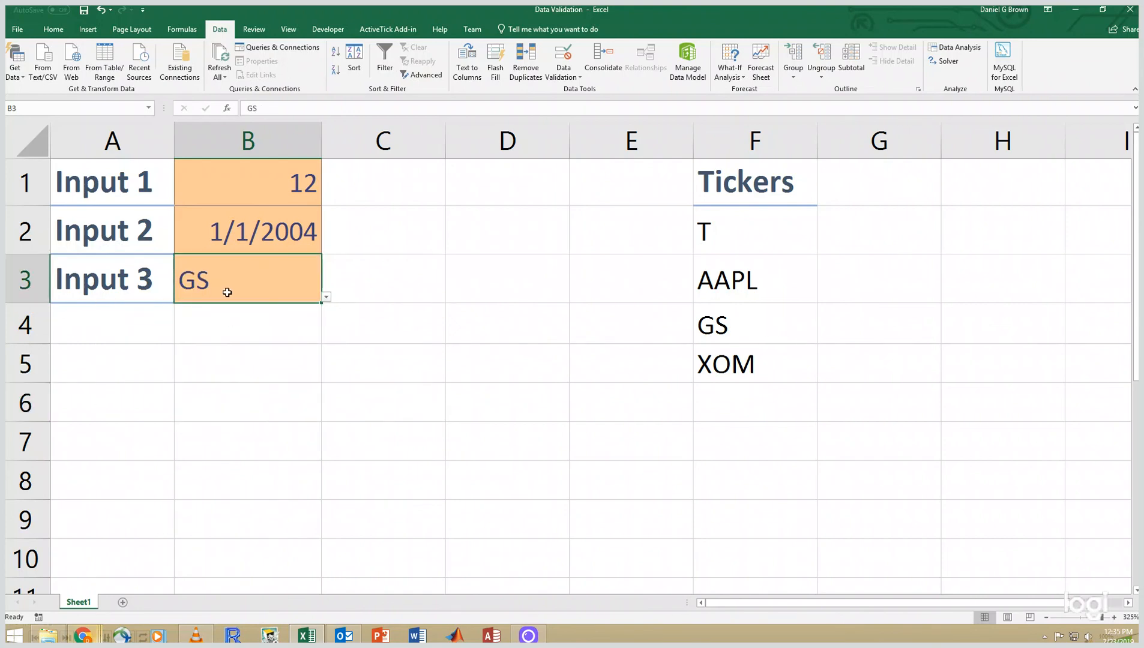
type("asdfsa")
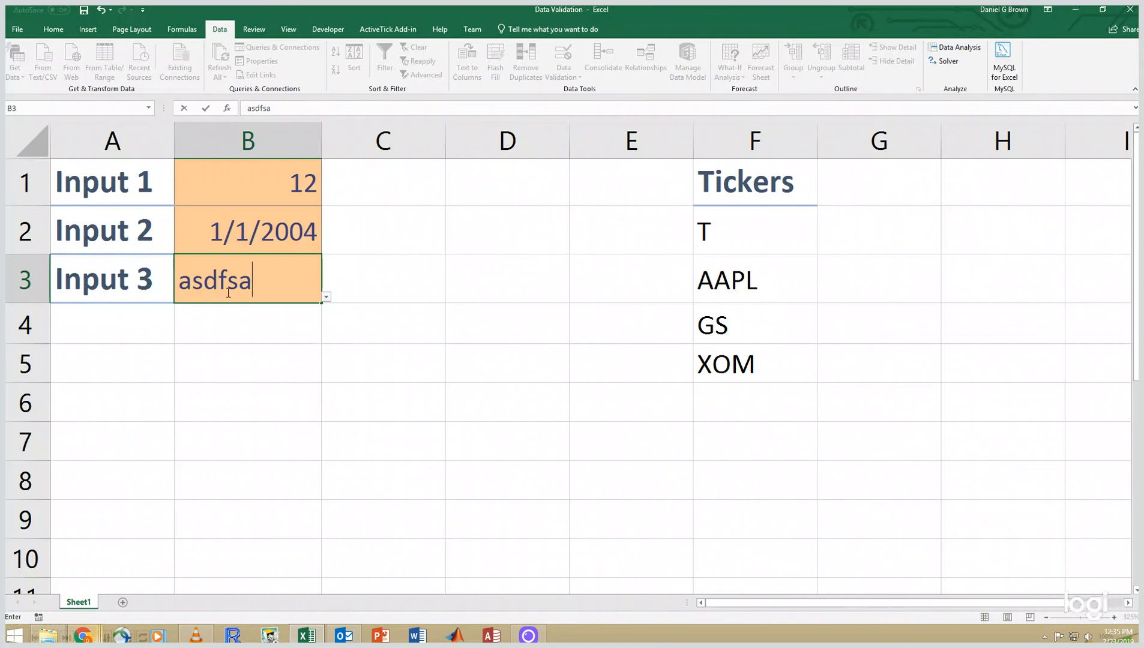
key("Return")
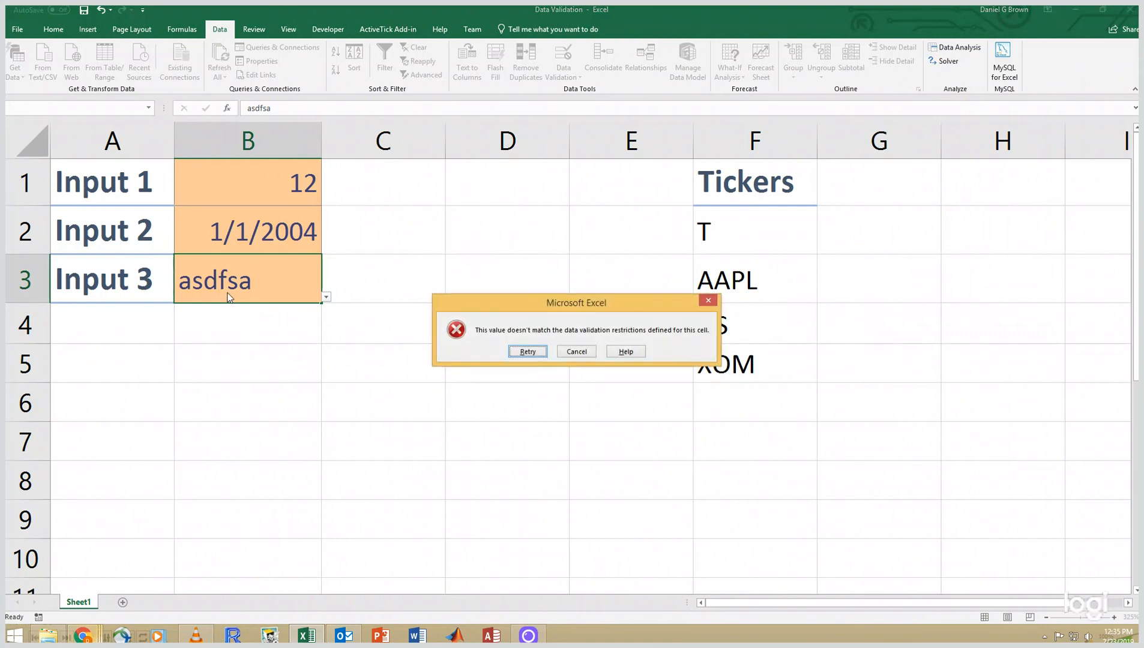
key("Escape")
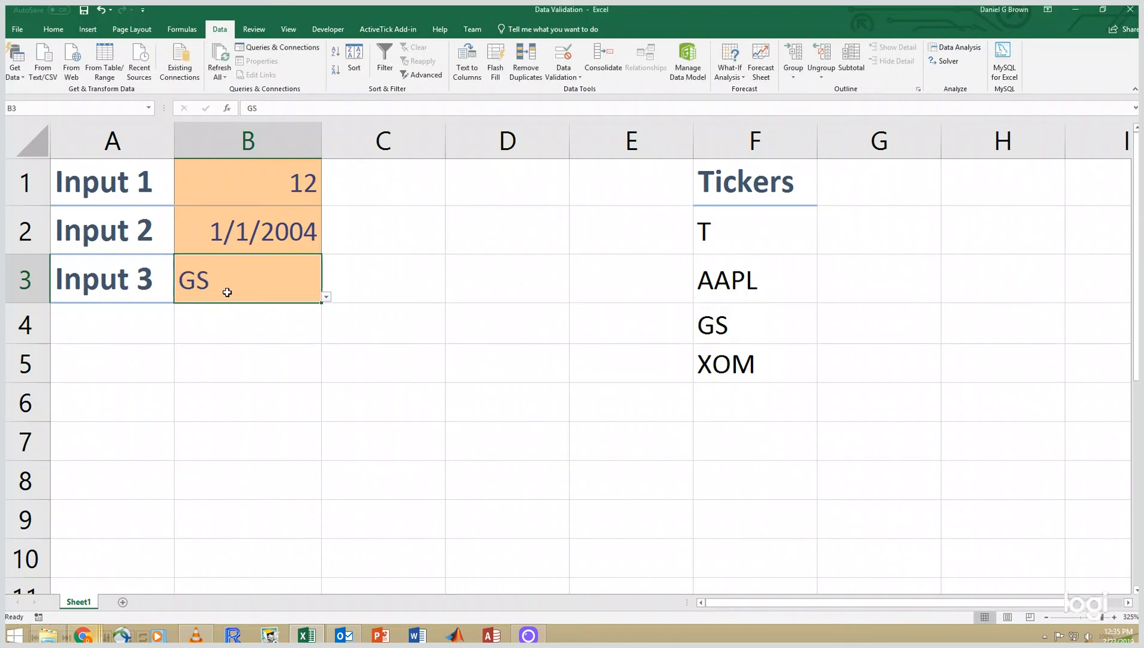
Choose AAPL from B3's dropdown list, and replace it by entering the ticker T directly in the cell.
left_click(327, 297)
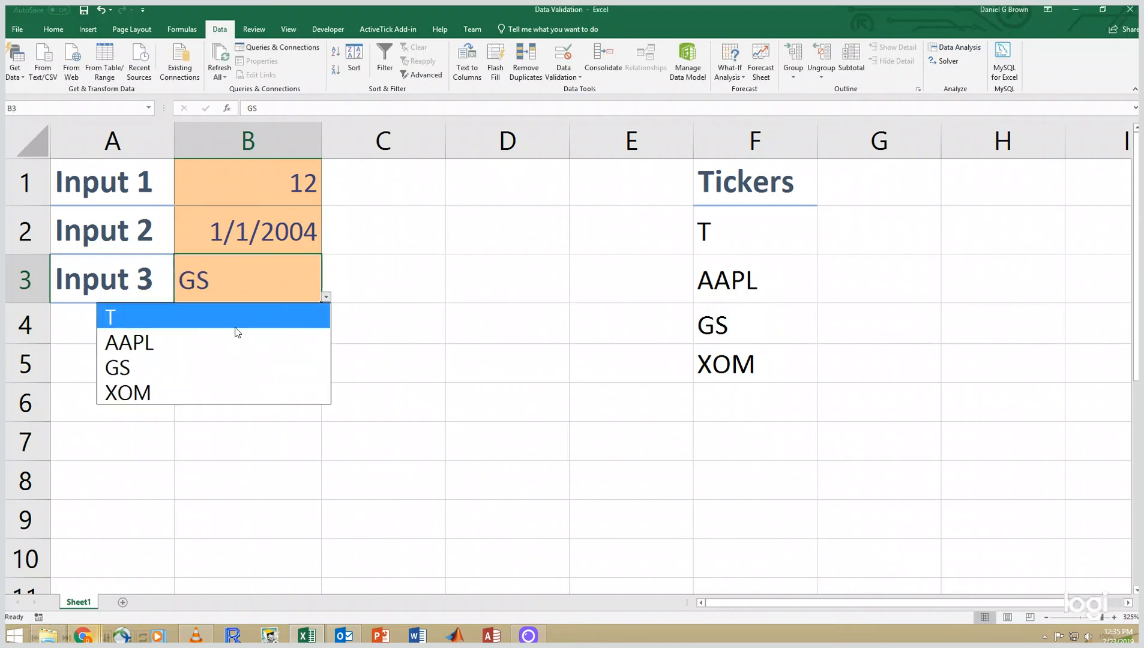
left_click(232, 342)
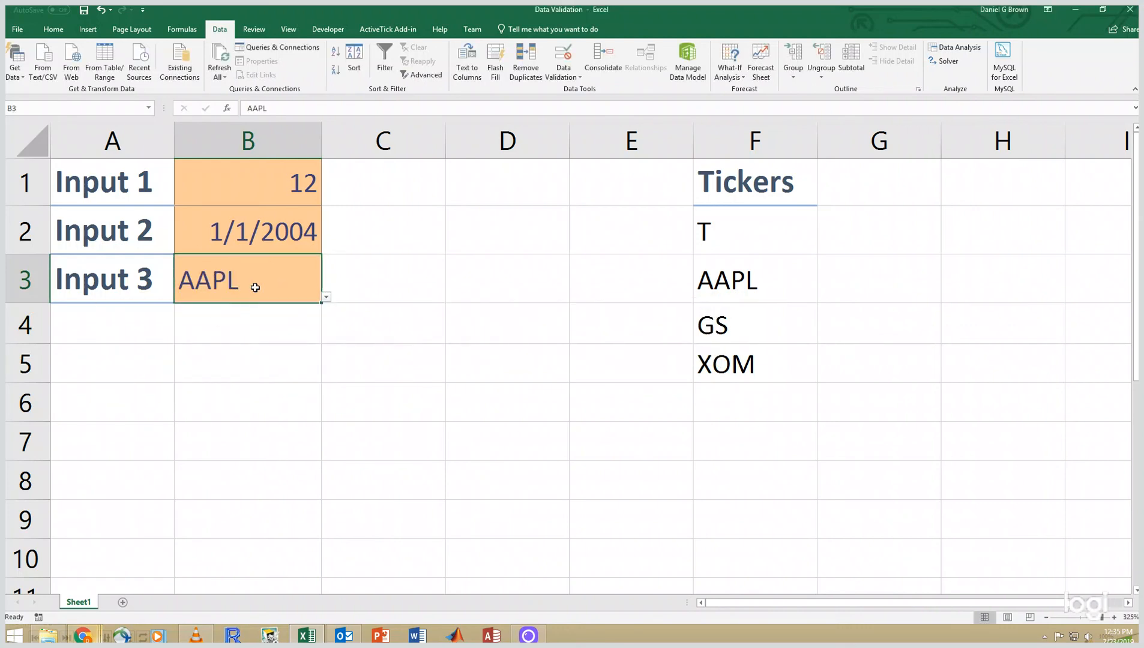
type("T")
key("Return")
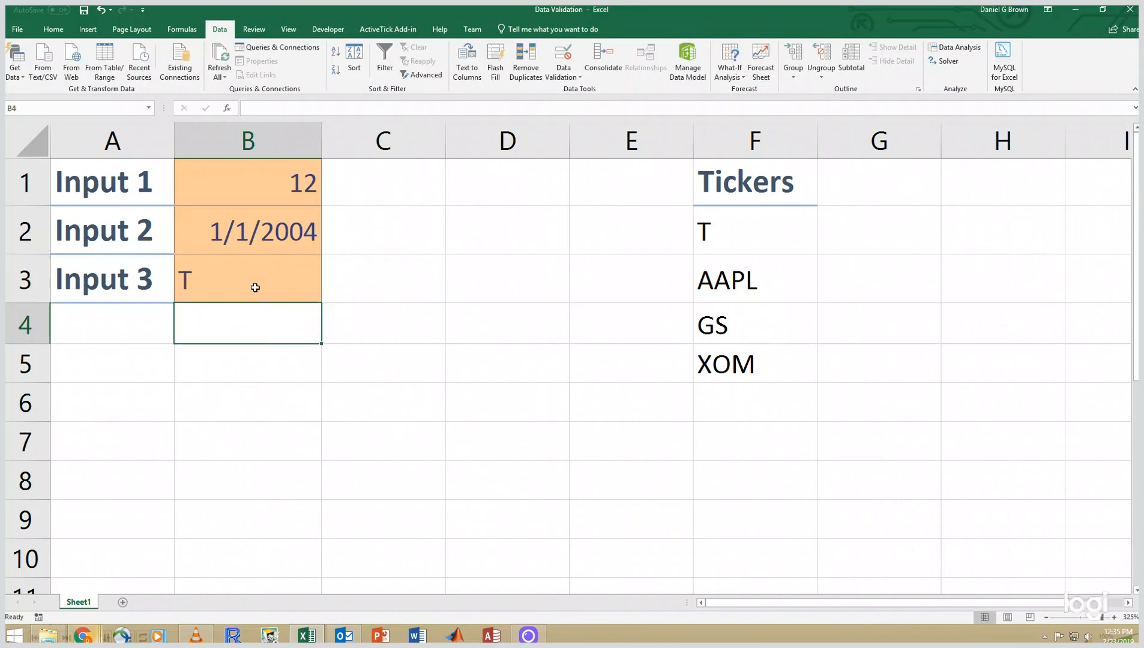